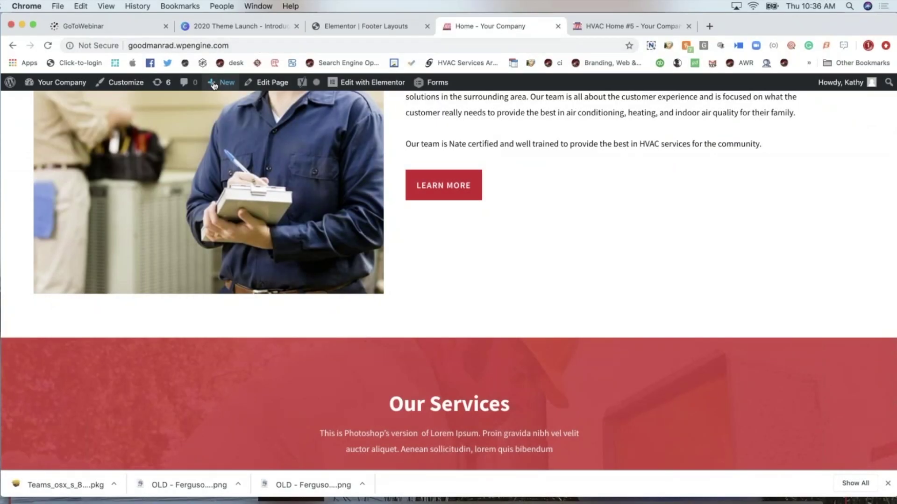
Create a new page from the admin bar's New menu and open it in Elementor as Elementor #15041
{"action": "mouse_move", "coordinate": [213, 85]}
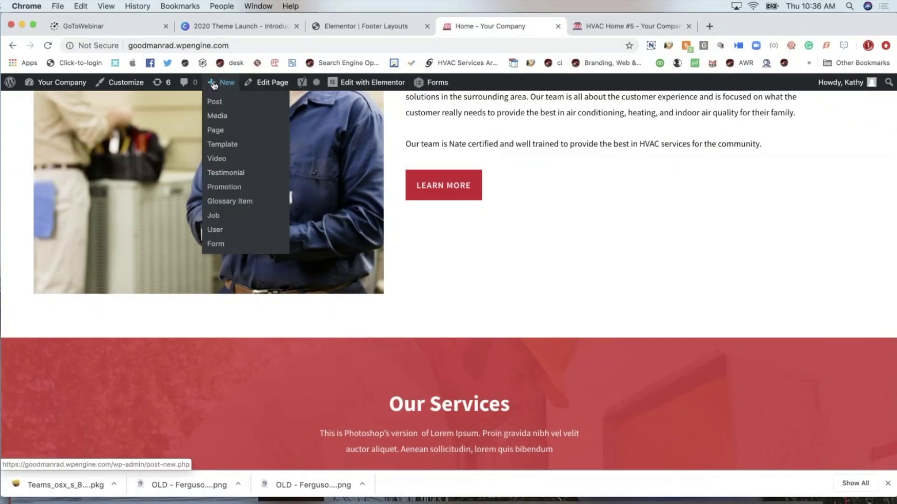
{"action": "left_click", "coordinate": [219, 136]}
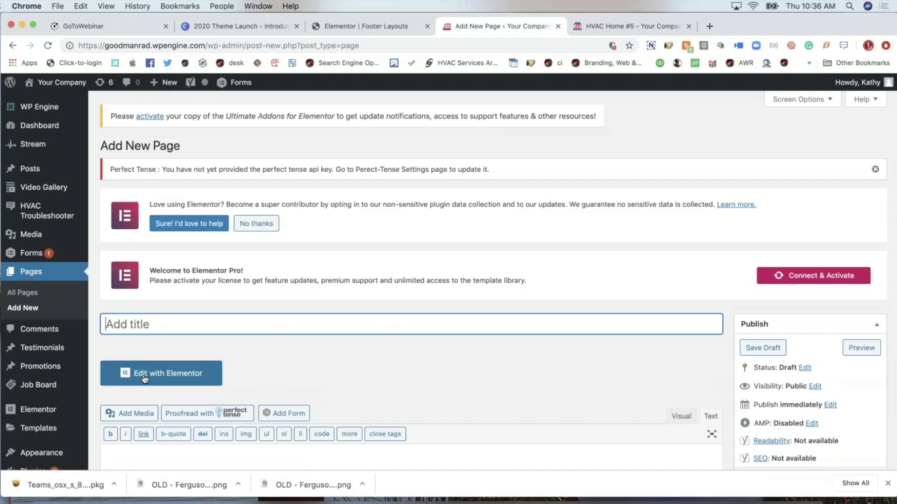
{"action": "left_click", "coordinate": [169, 384]}
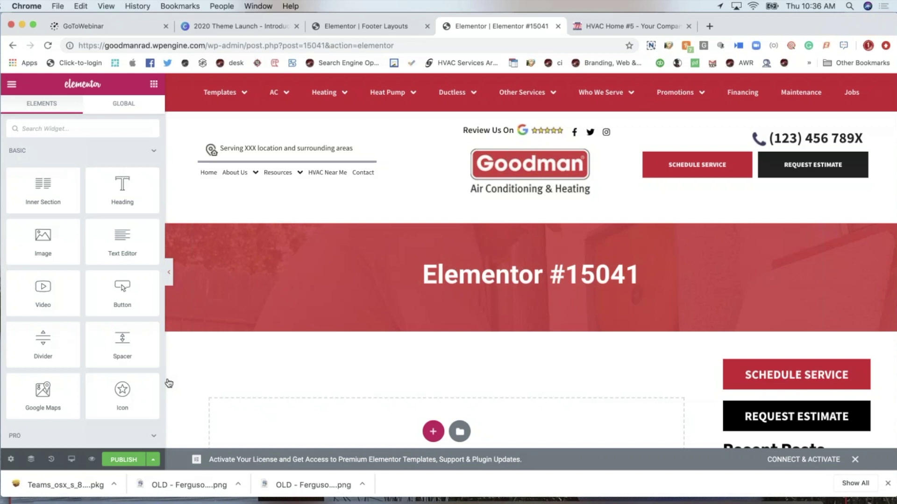
Drop a YouTube Video widget into the empty page and start a new section below it
{"action": "scroll", "coordinate": [474, 331], "scroll_direction": "down", "scroll_amount": 3}
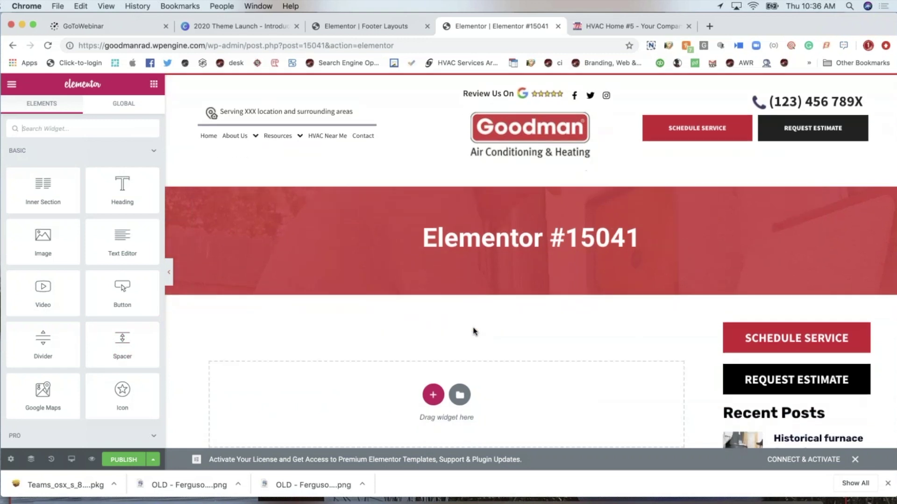
{"action": "scroll", "coordinate": [474, 331], "scroll_direction": "down", "scroll_amount": 2}
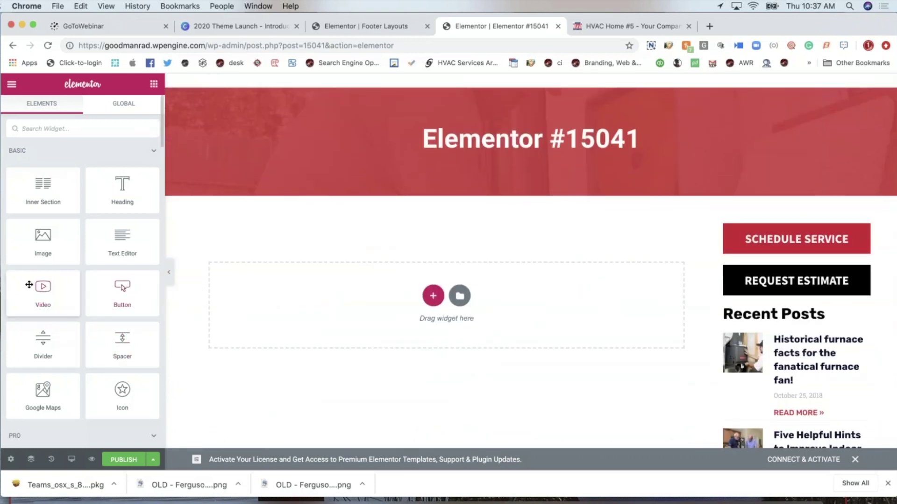
{"action": "left_click_drag", "start_coordinate": [20, 288], "coordinate": [308, 299]}
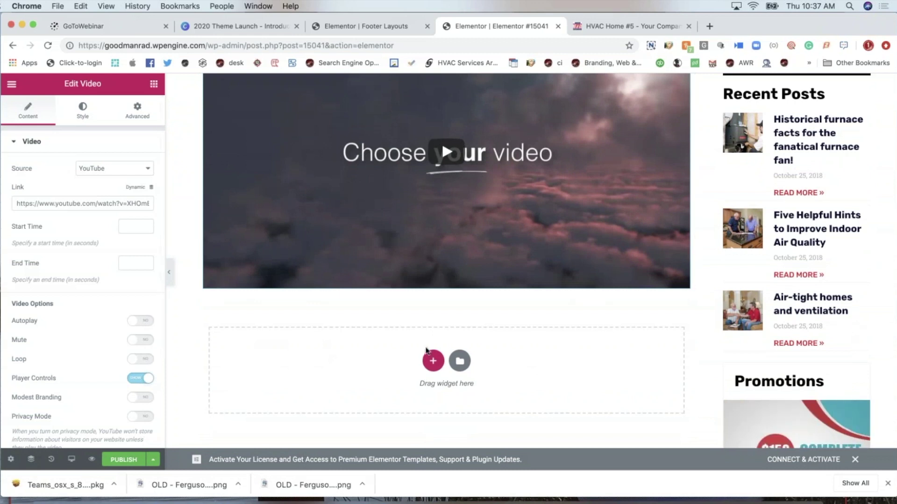
{"action": "left_click", "coordinate": [431, 358]}
Add a 50/50 two-column section with an Image widget in the left column
{"action": "scroll", "coordinate": [441, 139], "scroll_direction": "down", "scroll_amount": 3}
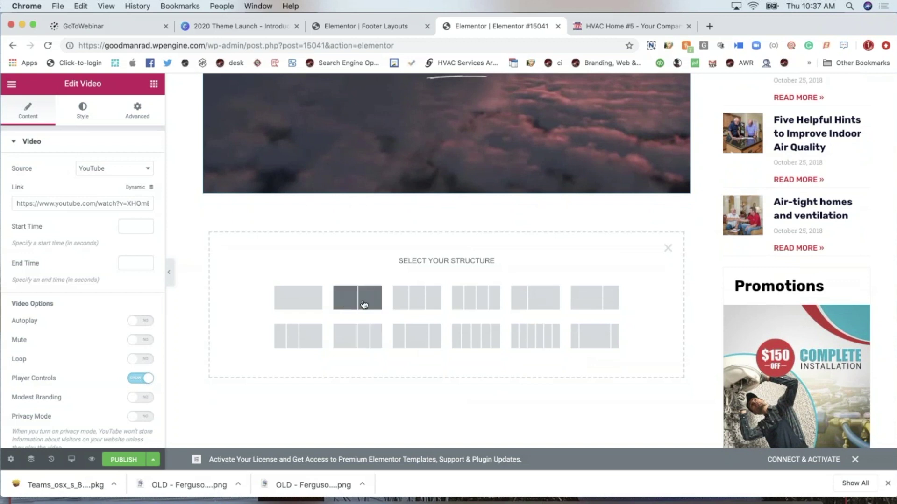
{"action": "left_click", "coordinate": [364, 304]}
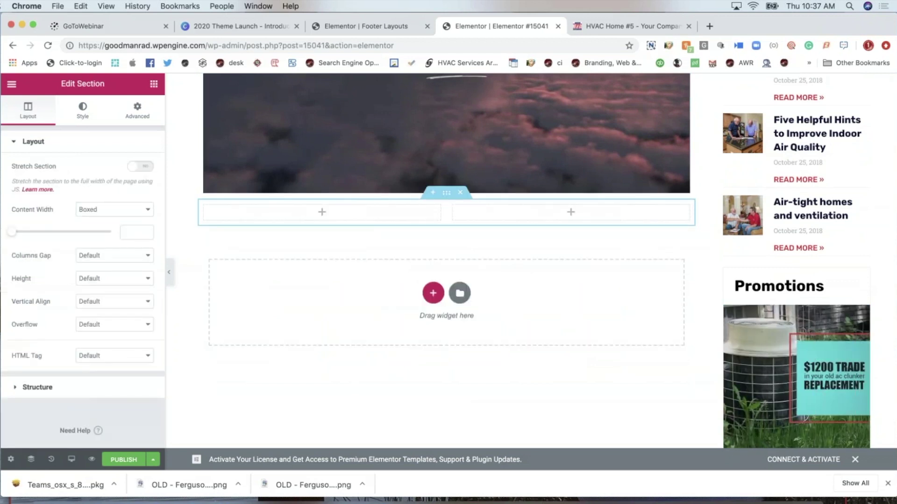
{"action": "left_click", "coordinate": [322, 213]}
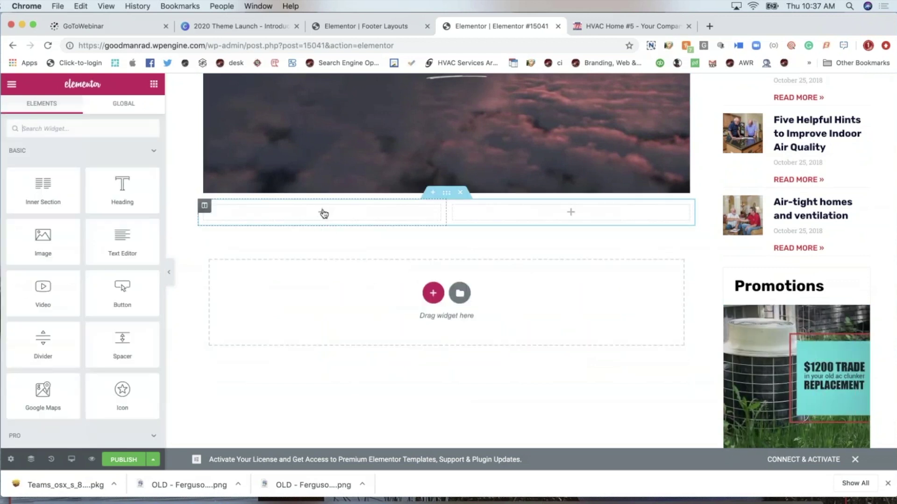
{"action": "left_click_drag", "start_coordinate": [51, 243], "coordinate": [346, 214]}
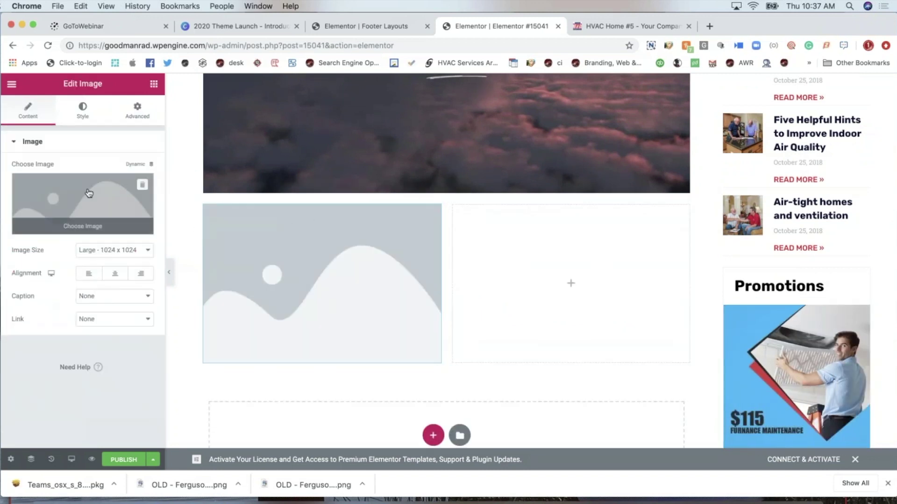
Place a Heading widget in the right column and remove a stray letter from its text
{"action": "left_click", "coordinate": [571, 284]}
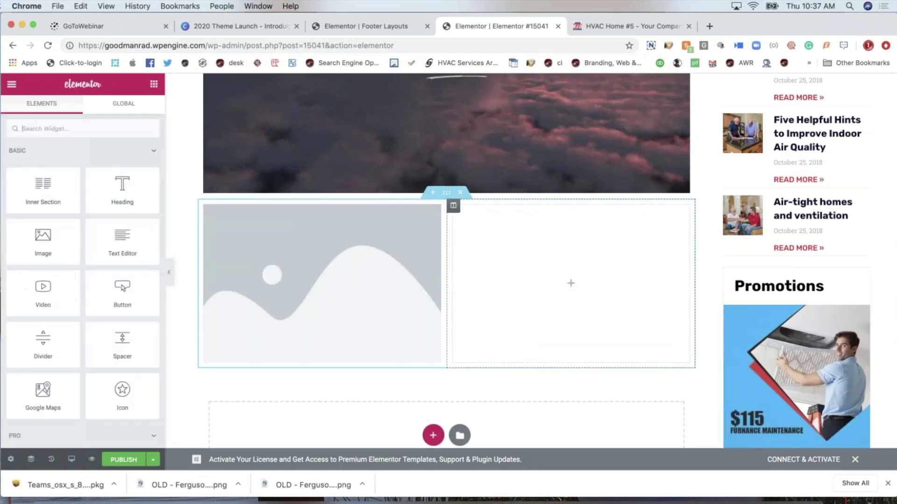
{"action": "left_click_drag", "start_coordinate": [120, 179], "coordinate": [554, 234]}
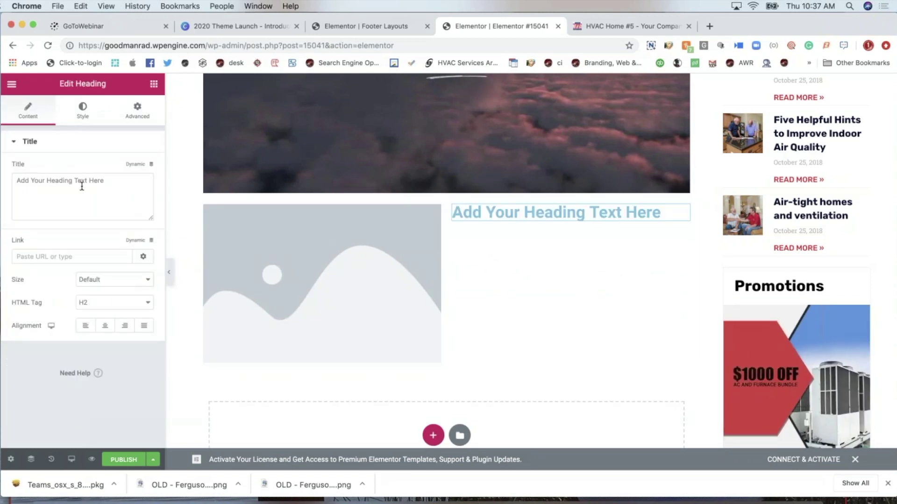
{"action": "left_click", "coordinate": [82, 186]}
{"action": "type", "text": "De"}
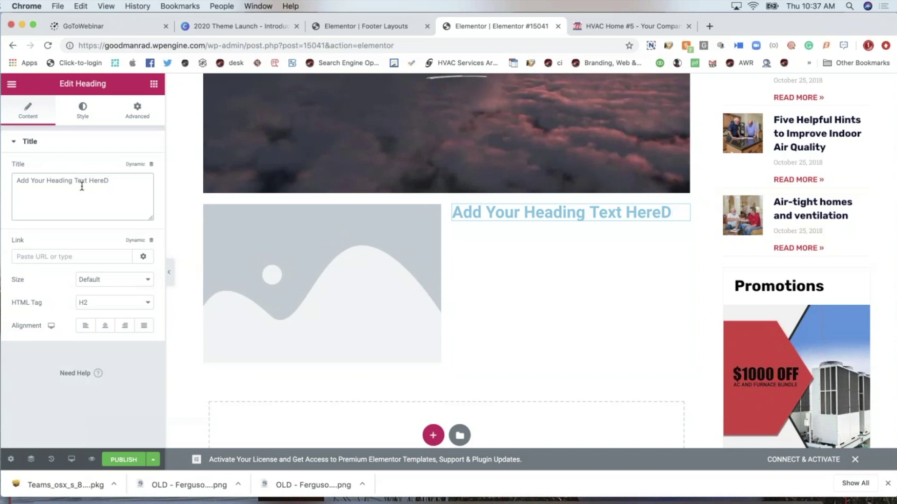
{"action": "key", "text": "BackSpace"}
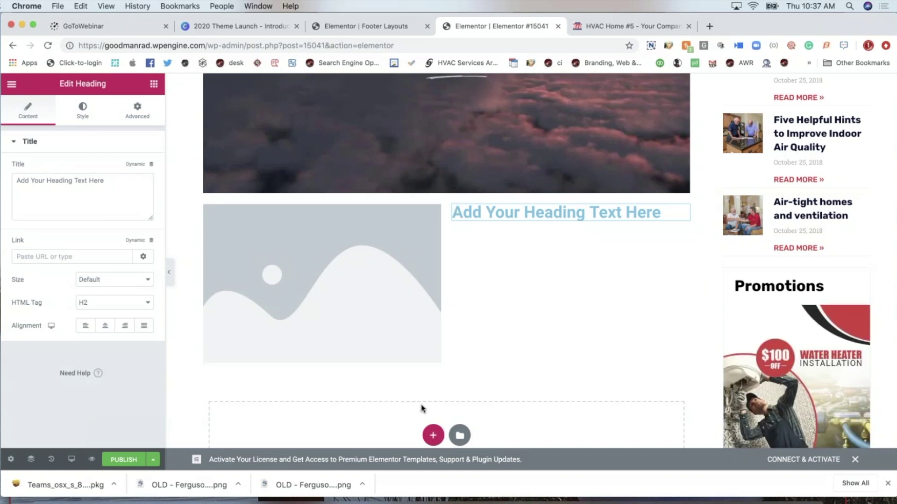
{"action": "left_click", "coordinate": [433, 434]}
Add a four-column section with Image widgets in the first two columns
{"action": "scroll", "coordinate": [415, 247], "scroll_direction": "down", "scroll_amount": 3}
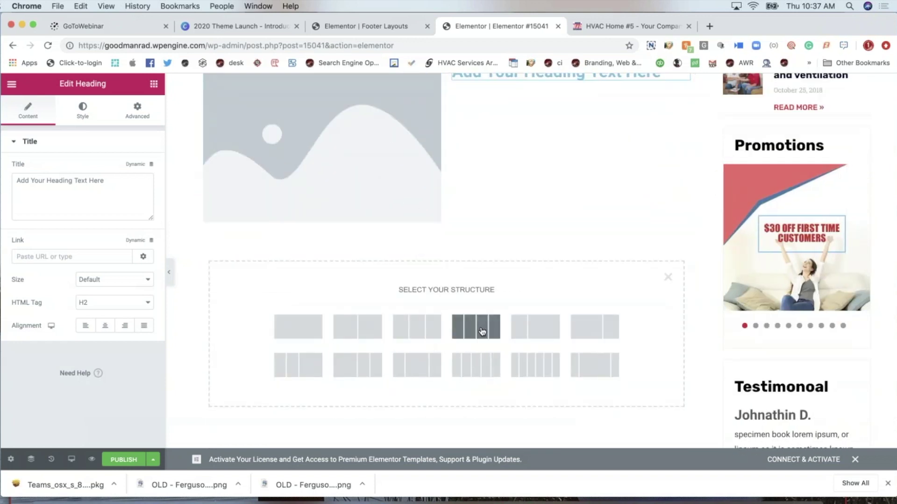
{"action": "left_click", "coordinate": [482, 331]}
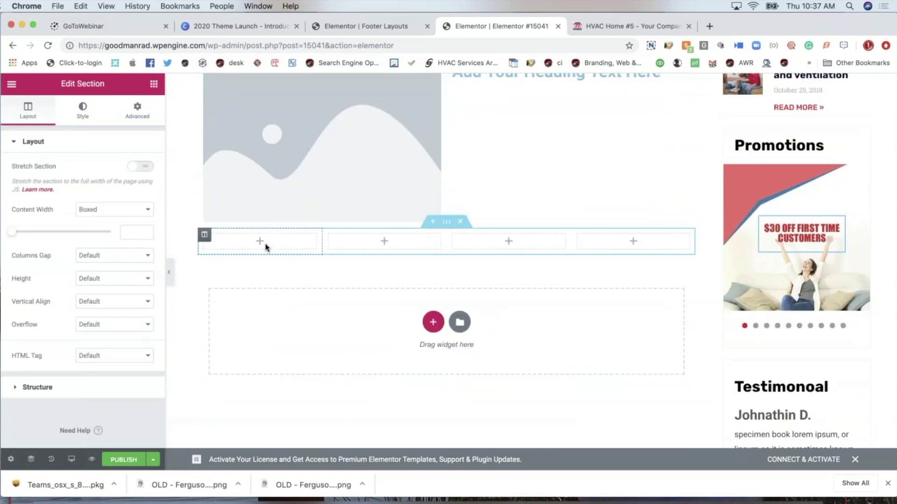
{"action": "left_click", "coordinate": [260, 242]}
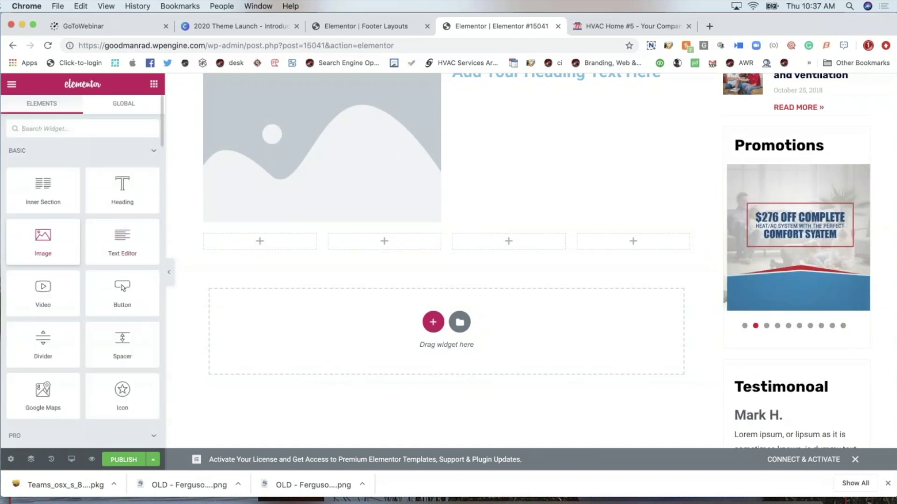
{"action": "left_click_drag", "start_coordinate": [43, 240], "coordinate": [257, 252]}
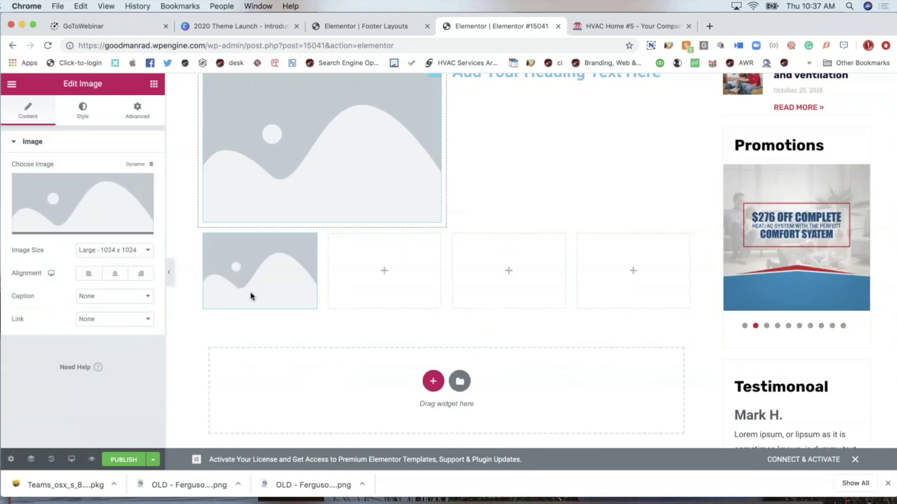
{"action": "left_click", "coordinate": [384, 271]}
{"action": "left_click_drag", "start_coordinate": [43, 241], "coordinate": [408, 276]}
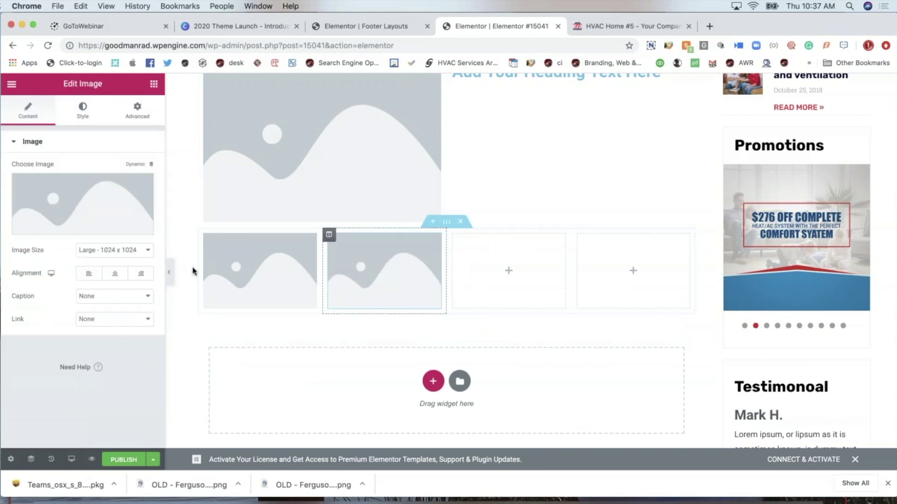
Put YouTube Video widgets in the third and fourth columns
{"action": "left_click", "coordinate": [512, 271]}
{"action": "left_click_drag", "start_coordinate": [43, 292], "coordinate": [520, 280]}
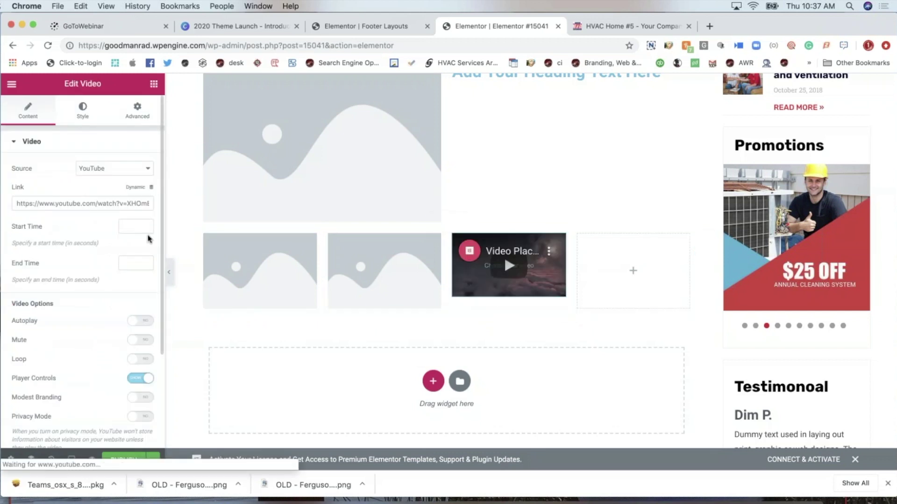
{"action": "left_click", "coordinate": [633, 272]}
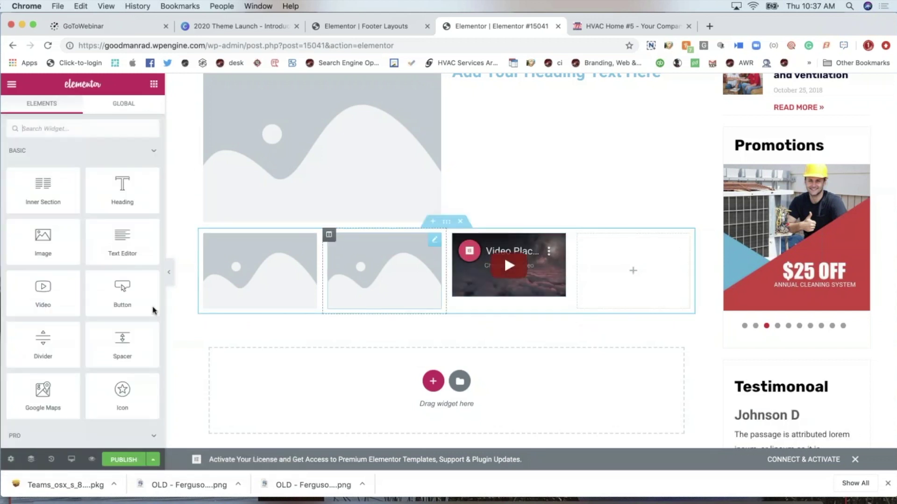
{"action": "left_click_drag", "start_coordinate": [54, 295], "coordinate": [633, 275]}
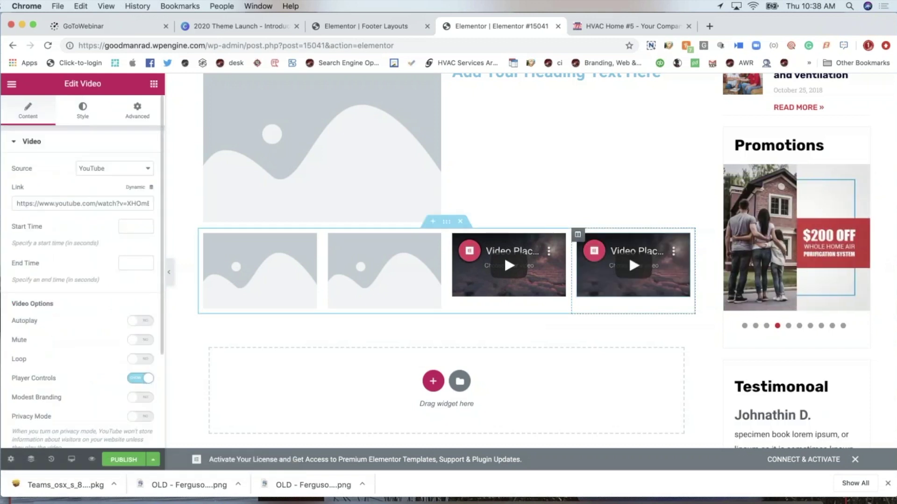
Add a wide-left, narrow-right section with a Video widget in the left column
{"action": "left_click", "coordinate": [433, 381]}
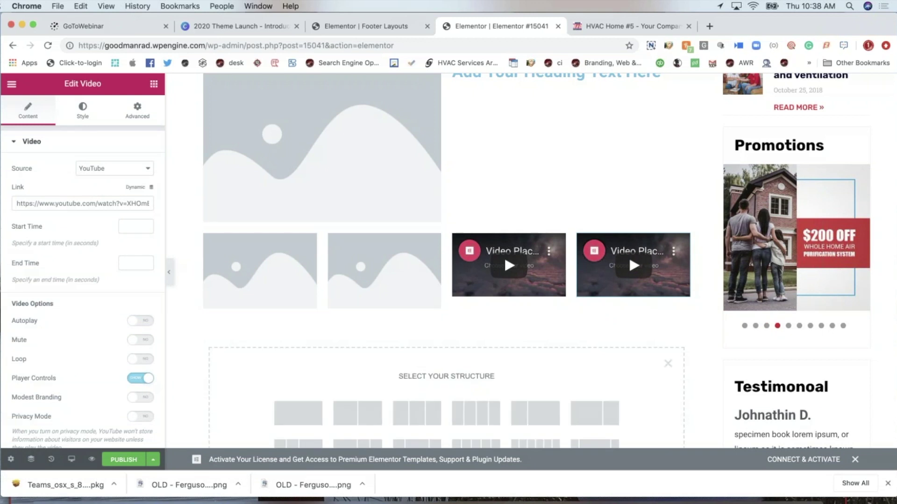
{"action": "scroll", "coordinate": [628, 253], "scroll_direction": "down", "scroll_amount": 5}
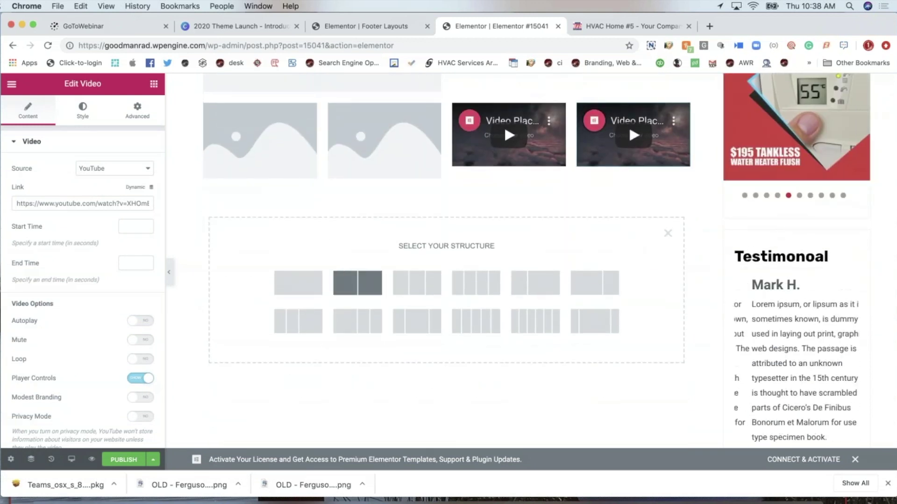
{"action": "left_click", "coordinate": [594, 293]}
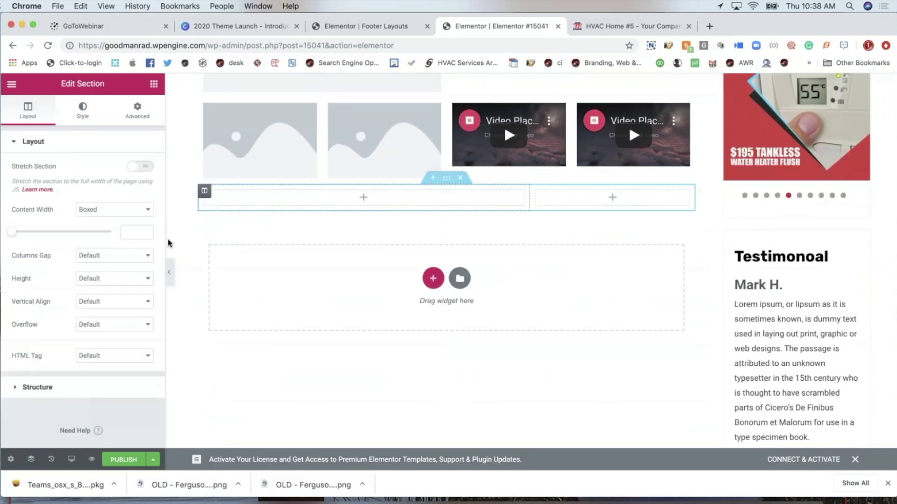
{"action": "left_click", "coordinate": [363, 198]}
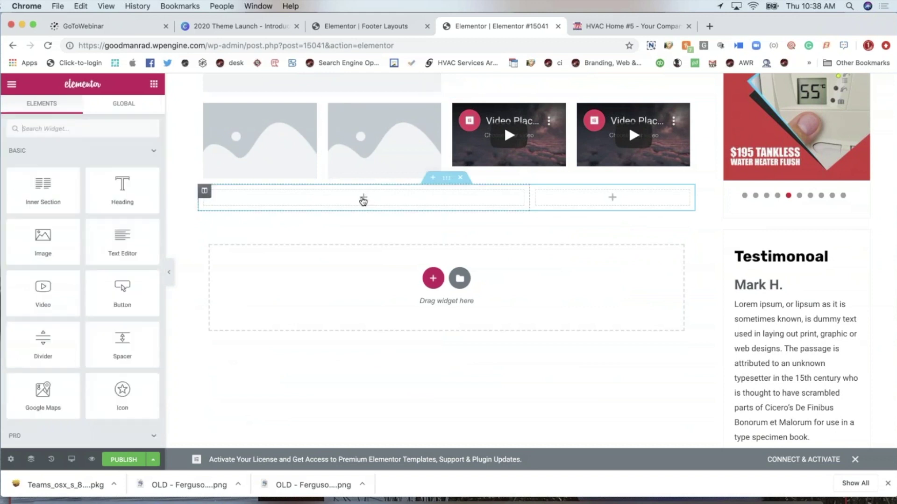
{"action": "left_click_drag", "start_coordinate": [28, 318], "coordinate": [346, 199]}
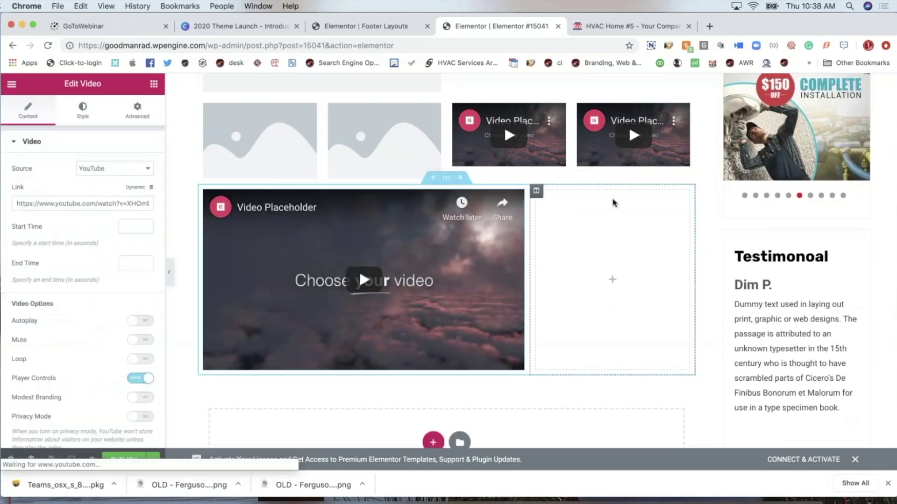
Add a Text Editor to the right column, then publish and view the live page in a new tab
{"action": "left_click", "coordinate": [612, 202]}
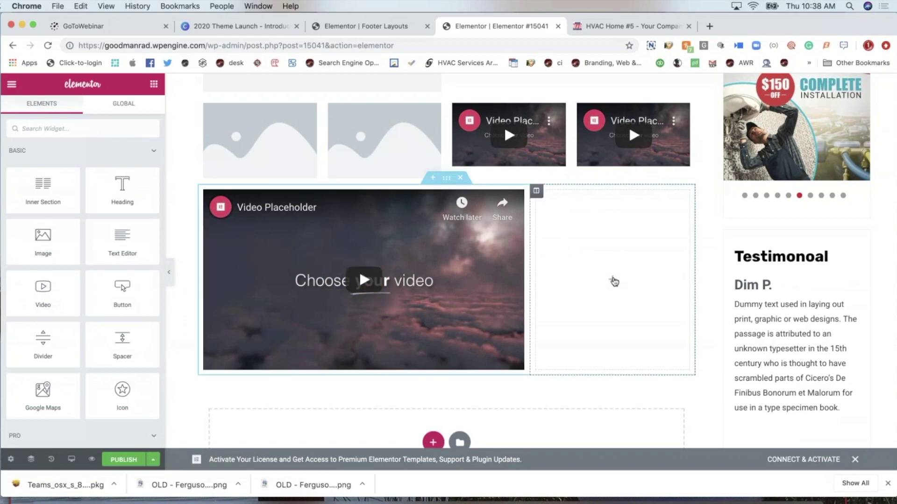
{"action": "left_click", "coordinate": [119, 243]}
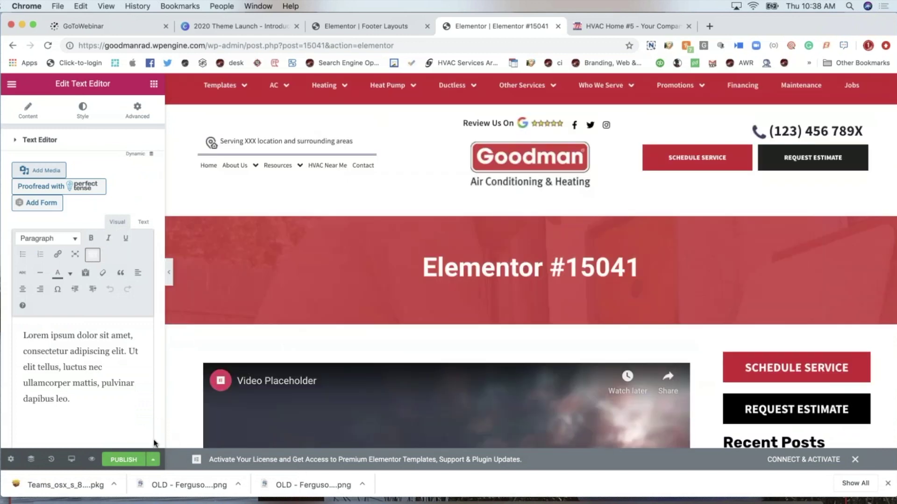
{"action": "left_click", "coordinate": [124, 460]}
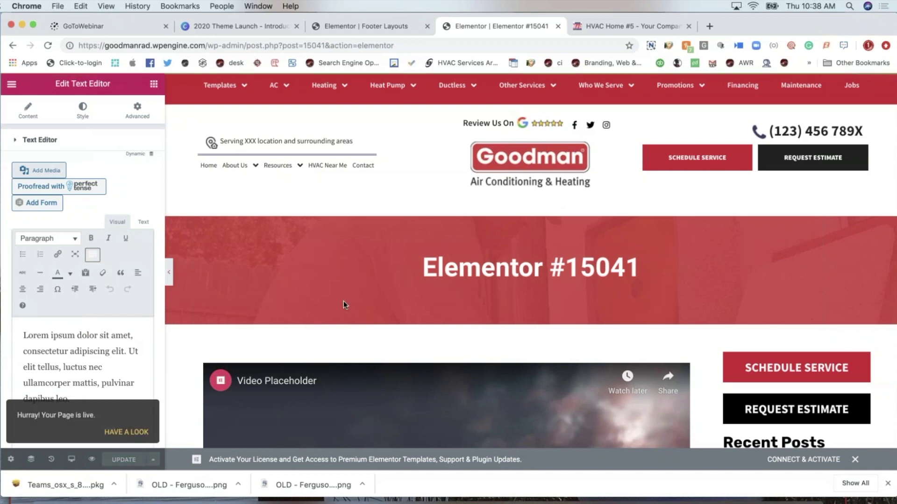
{"action": "left_click", "coordinate": [117, 429]}
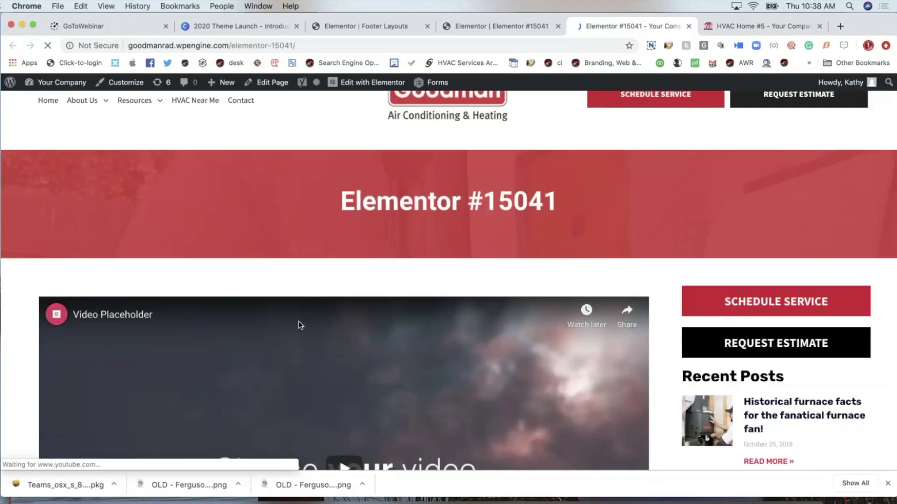
{"action": "scroll", "coordinate": [298, 321], "scroll_direction": "down", "scroll_amount": 7}
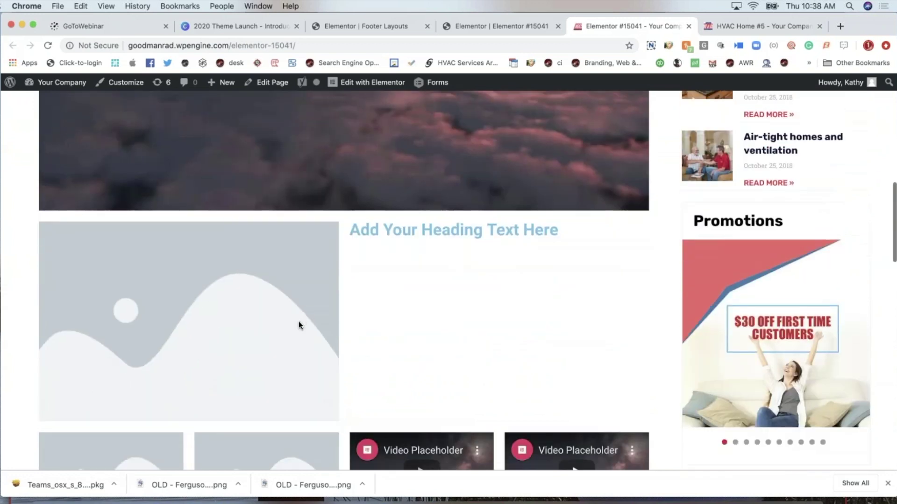
{"action": "scroll", "coordinate": [298, 321], "scroll_direction": "down", "scroll_amount": 8}
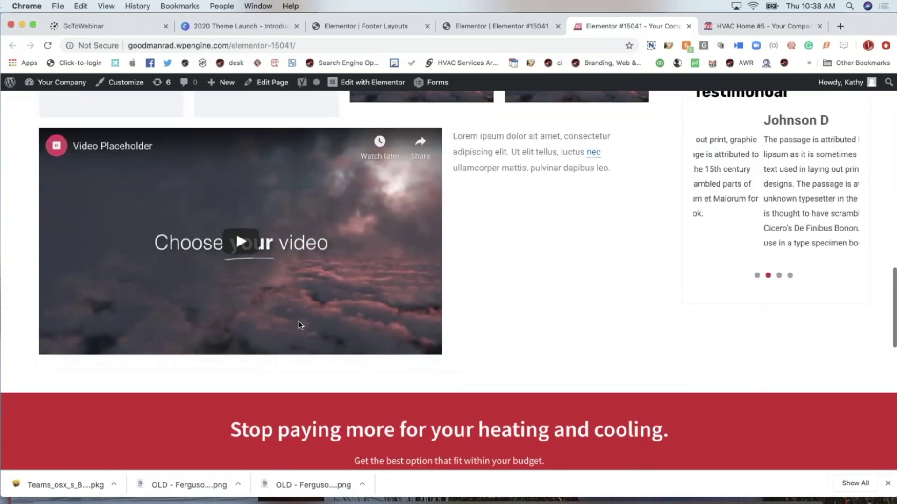
{"action": "scroll", "coordinate": [298, 326], "scroll_direction": "up", "scroll_amount": 1}
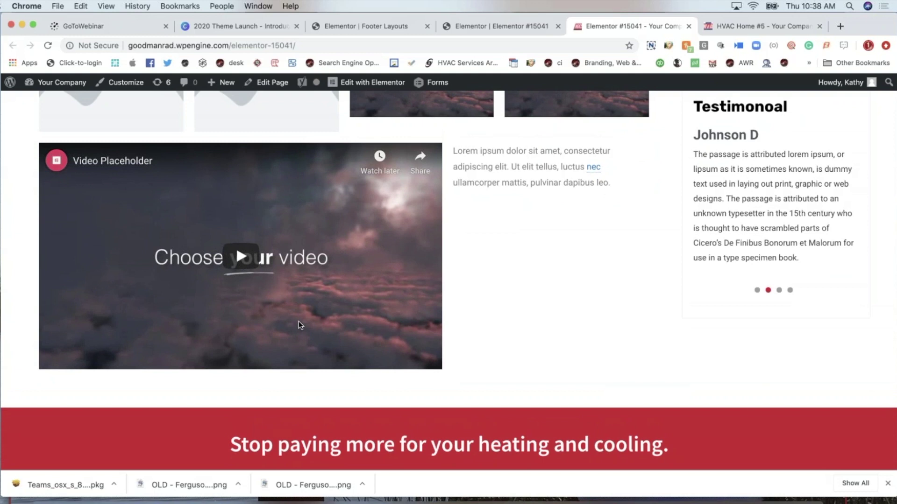
{"action": "scroll", "coordinate": [298, 321], "scroll_direction": "up", "scroll_amount": 2}
{"action": "scroll", "coordinate": [300, 326], "scroll_direction": "up", "scroll_amount": 1}
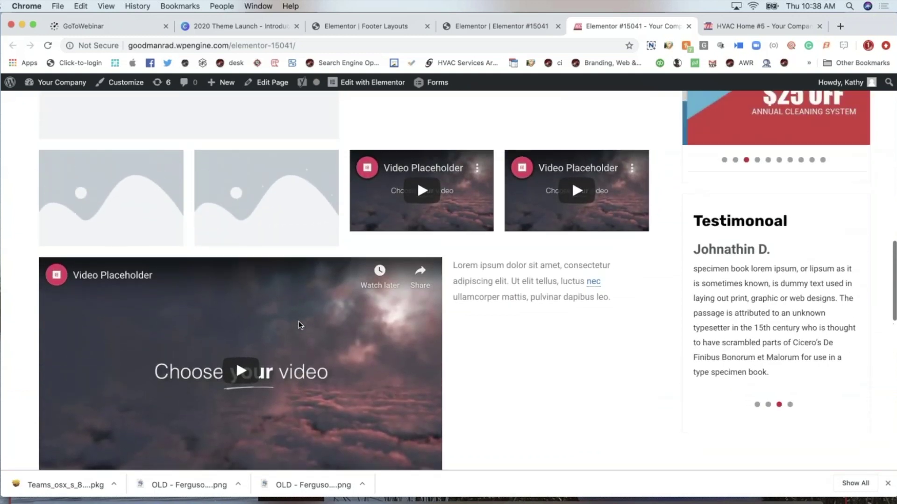
{"action": "scroll", "coordinate": [300, 326], "scroll_direction": "up", "scroll_amount": 2}
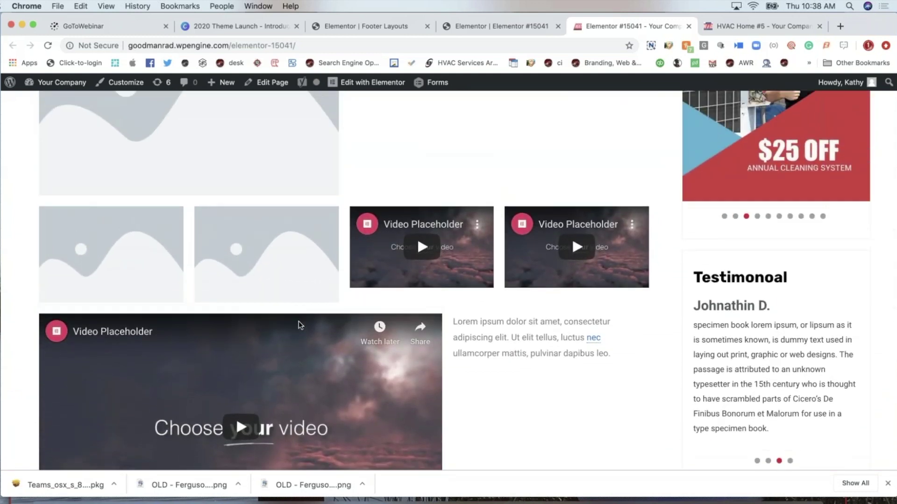
{"action": "scroll", "coordinate": [298, 322], "scroll_direction": "up", "scroll_amount": 6}
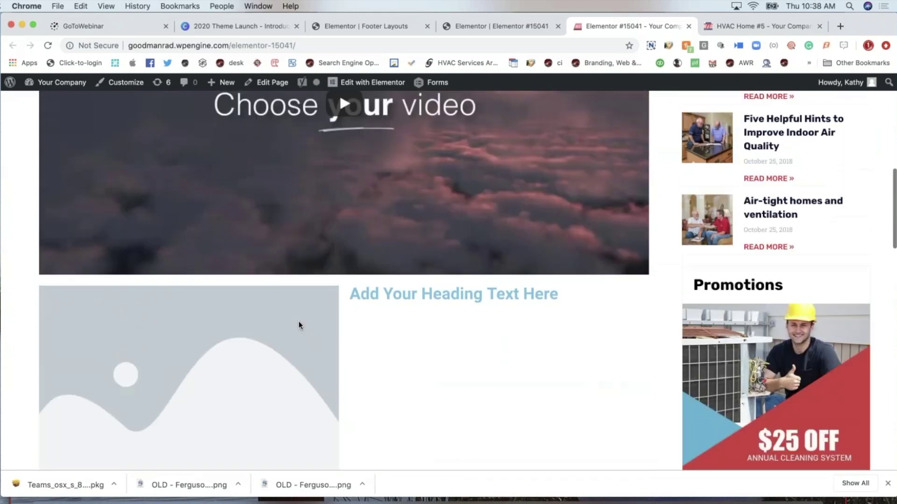
{"action": "scroll", "coordinate": [298, 321], "scroll_direction": "up", "scroll_amount": 8}
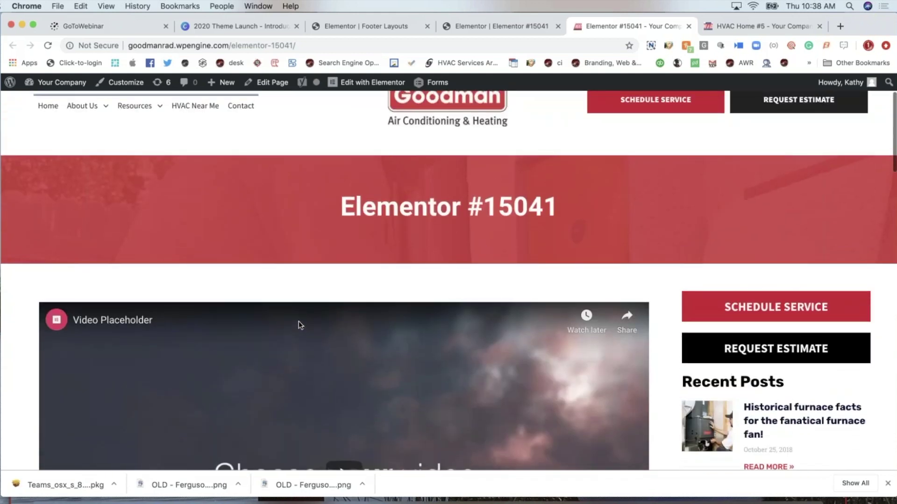
{"action": "scroll", "coordinate": [298, 321], "scroll_direction": "up", "scroll_amount": 2}
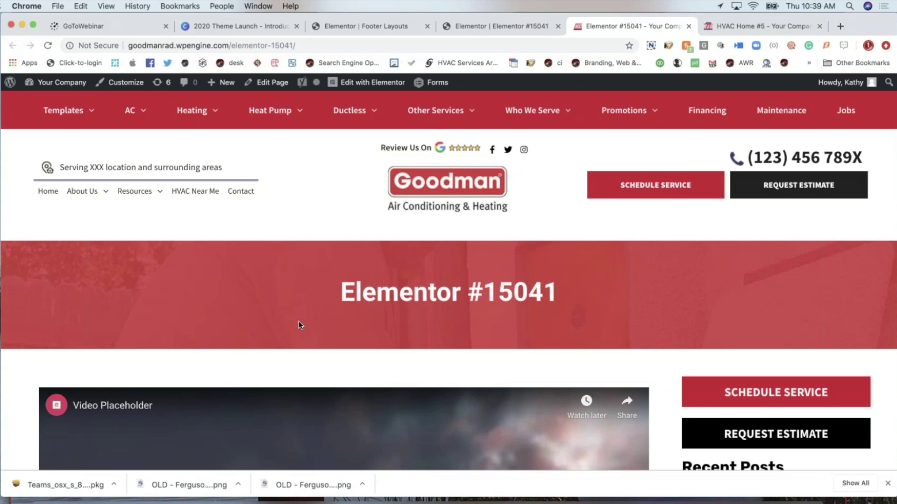
{"action": "scroll", "coordinate": [299, 321], "scroll_direction": "down", "scroll_amount": 15}
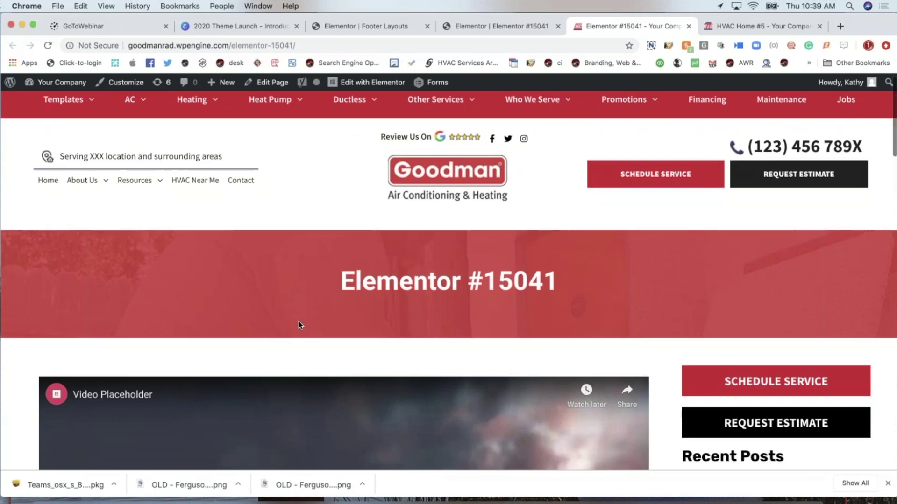
{"action": "scroll", "coordinate": [416, 187], "scroll_direction": "down", "scroll_amount": 2}
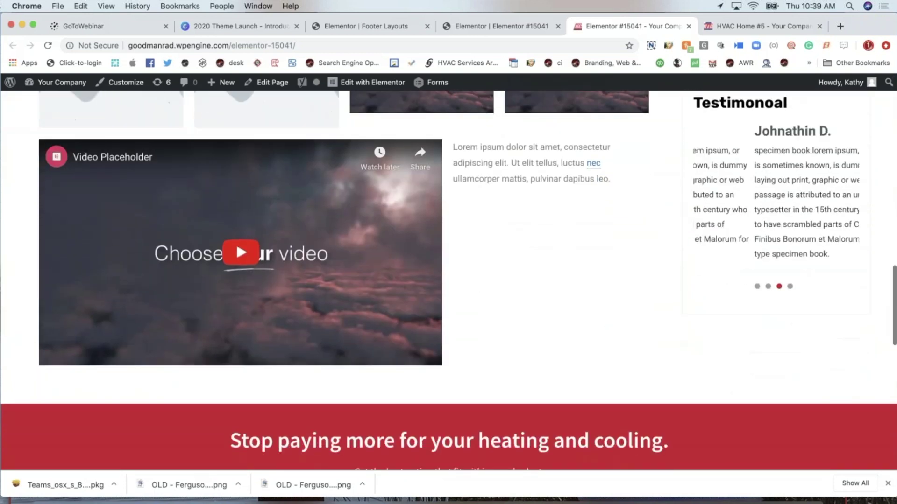
{"action": "scroll", "coordinate": [416, 147], "scroll_direction": "up", "scroll_amount": 5}
{"action": "scroll", "coordinate": [416, 228], "scroll_direction": "up", "scroll_amount": 3}
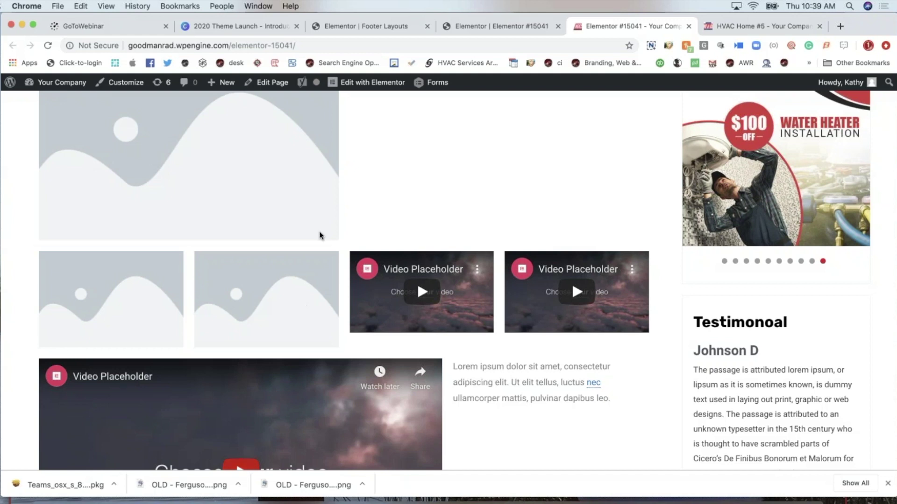
Browse the HVAC Home #5 demo site and its Air Conditioning service page
{"action": "left_click", "coordinate": [724, 26]}
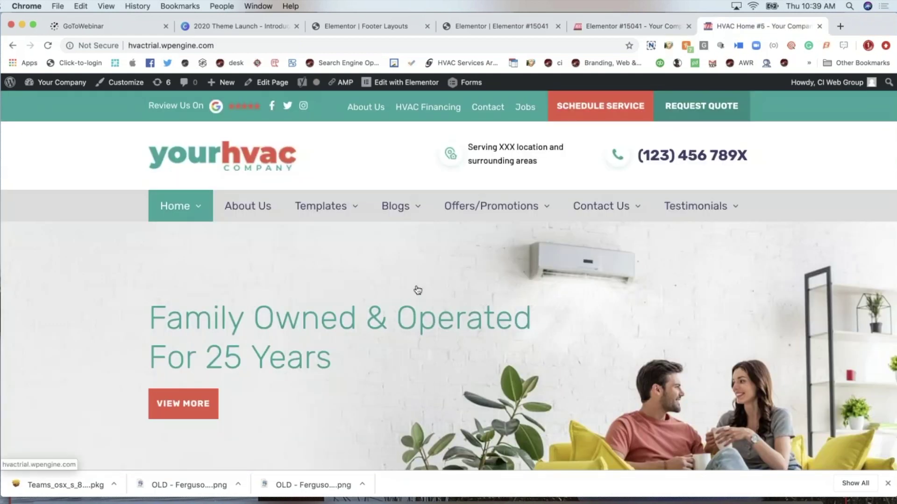
{"action": "scroll", "coordinate": [425, 297], "scroll_direction": "down", "scroll_amount": 10}
{"action": "scroll", "coordinate": [418, 291], "scroll_direction": "down", "scroll_amount": 15}
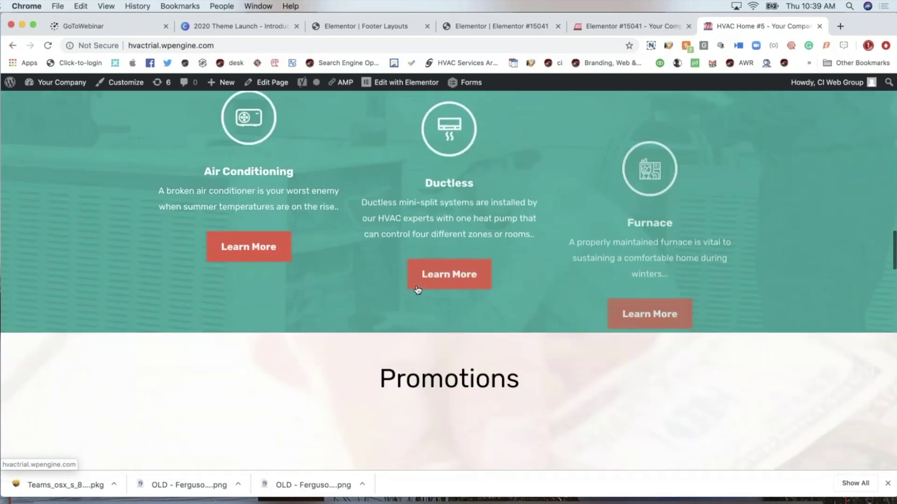
{"action": "left_click", "coordinate": [245, 243]}
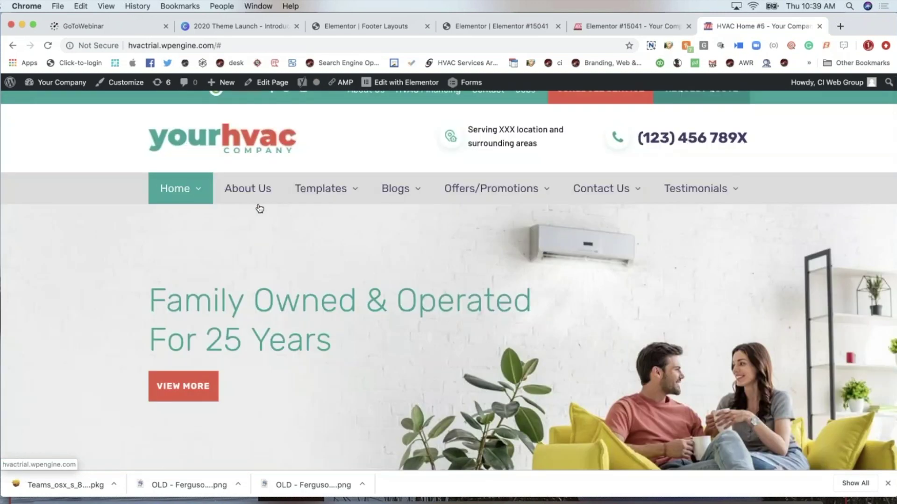
{"action": "mouse_move", "coordinate": [318, 192]}
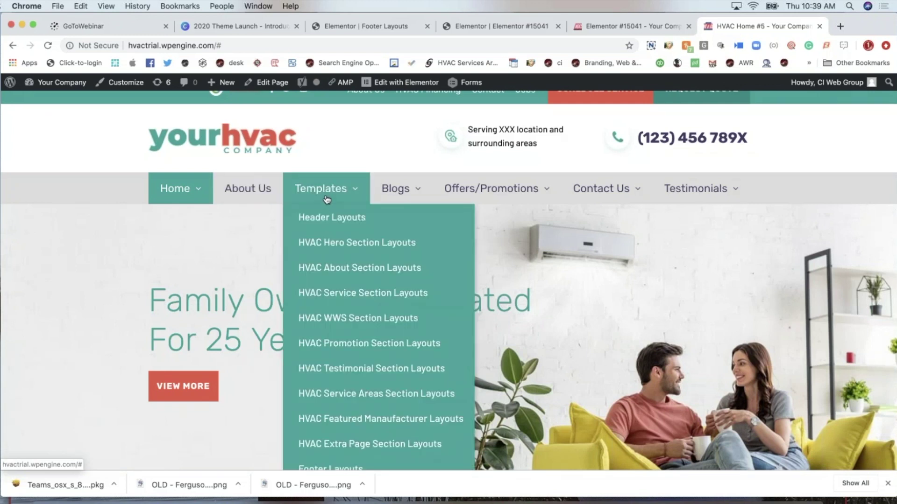
{"action": "mouse_move", "coordinate": [191, 189]}
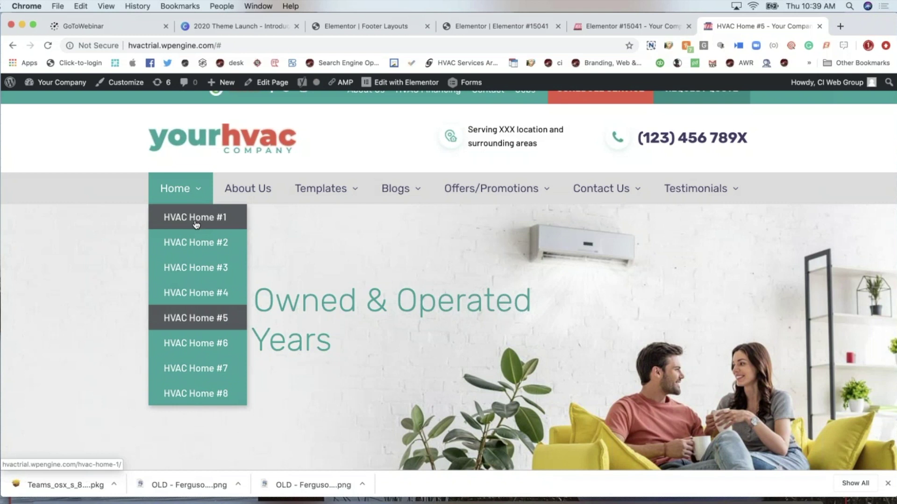
Back on the Elementor #15041 tab, open AC > AC Installation from the menu
{"action": "left_click", "coordinate": [611, 27]}
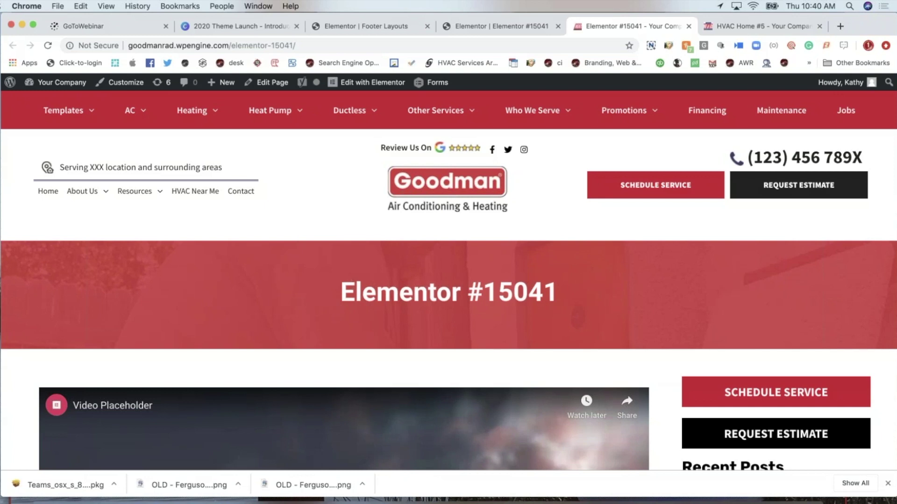
{"action": "mouse_move", "coordinate": [133, 115]}
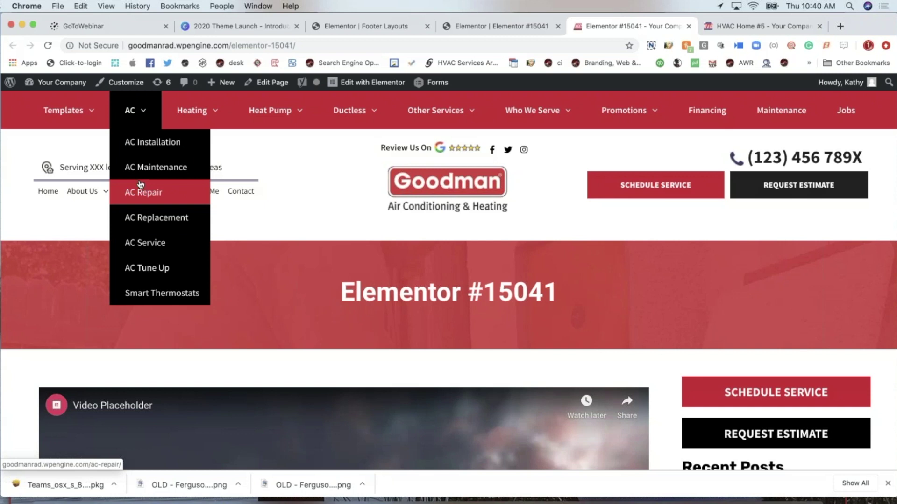
{"action": "left_click", "coordinate": [148, 154]}
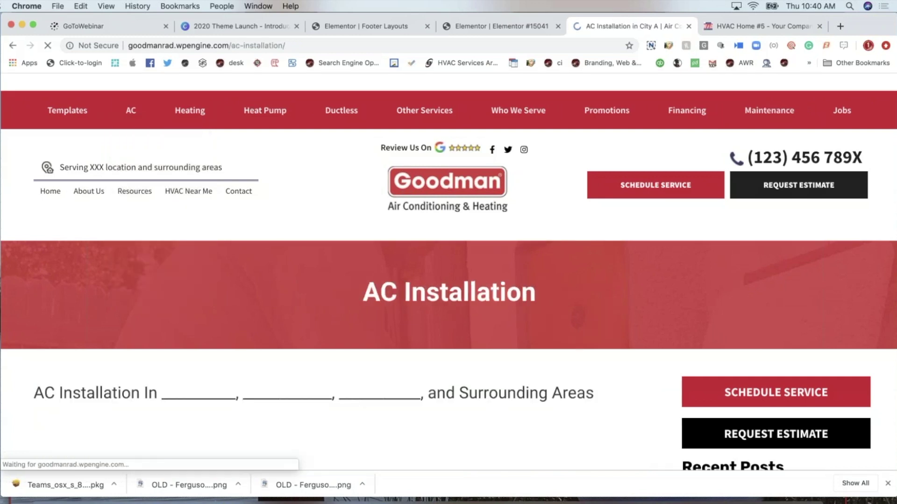
Scroll through the AC Installation page and show its Edit with Elementor template list
{"action": "scroll", "coordinate": [512, 336], "scroll_direction": "down", "scroll_amount": 10}
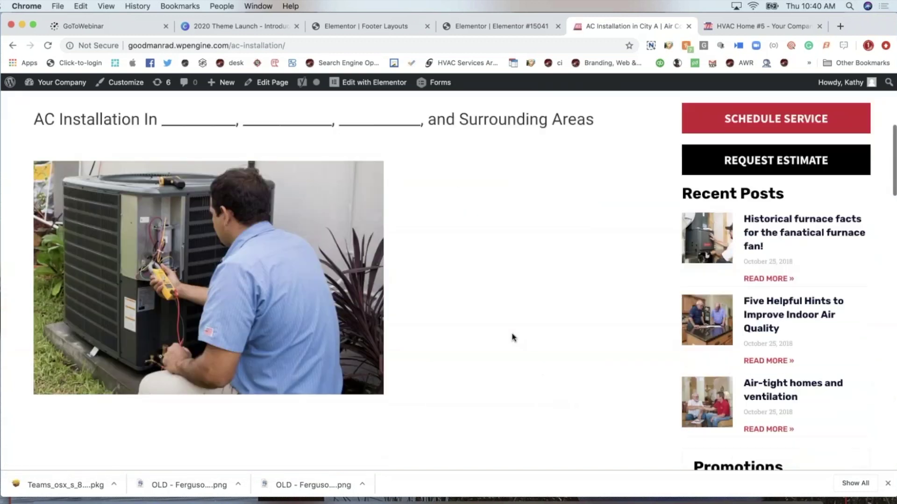
{"action": "scroll", "coordinate": [512, 336], "scroll_direction": "down", "scroll_amount": 10}
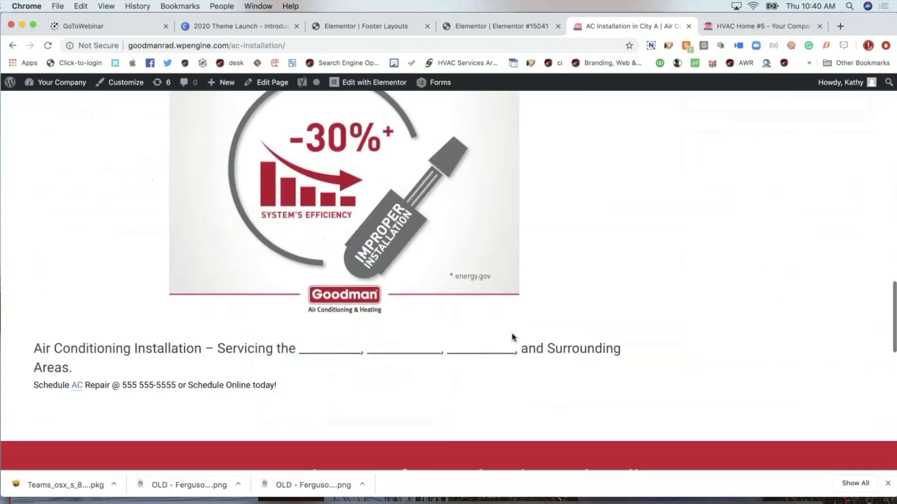
{"action": "scroll", "coordinate": [512, 336], "scroll_direction": "up", "scroll_amount": 6}
{"action": "scroll", "coordinate": [512, 336], "scroll_direction": "up", "scroll_amount": 10}
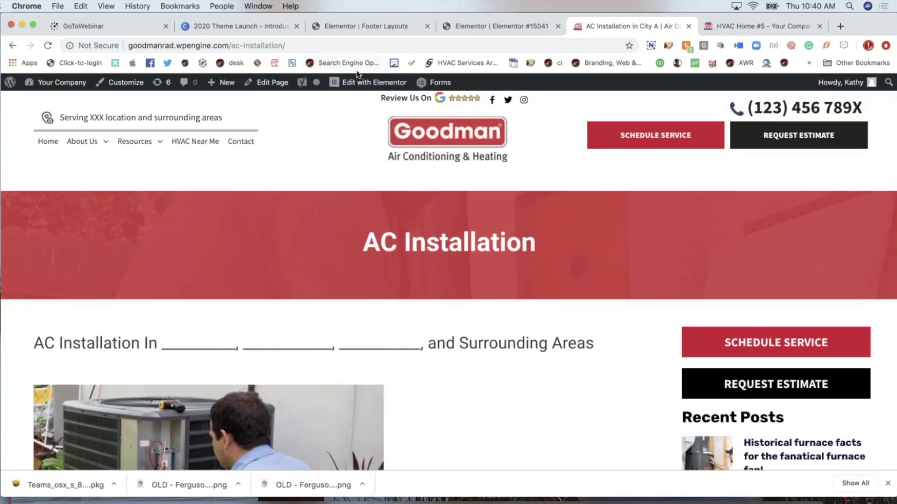
{"action": "mouse_move", "coordinate": [369, 85]}
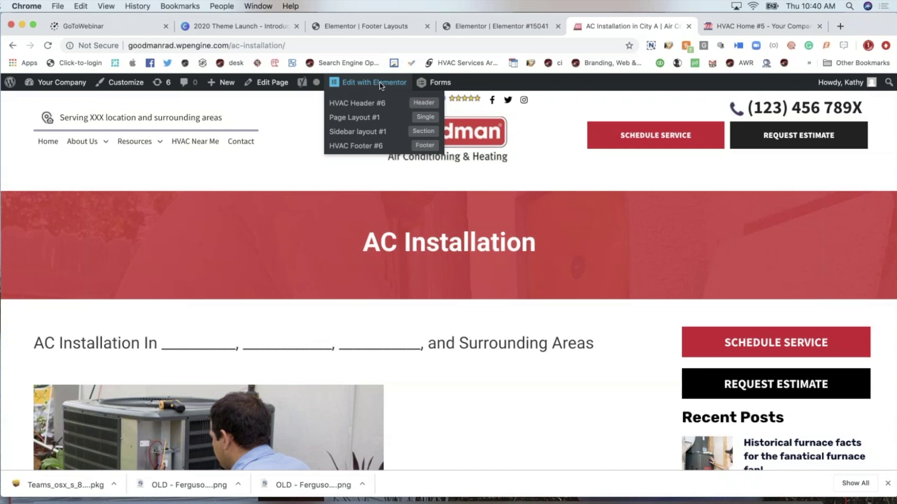
{"action": "left_click", "coordinate": [511, 32]}
{"action": "scroll", "coordinate": [367, 275], "scroll_direction": "down", "scroll_amount": 10}
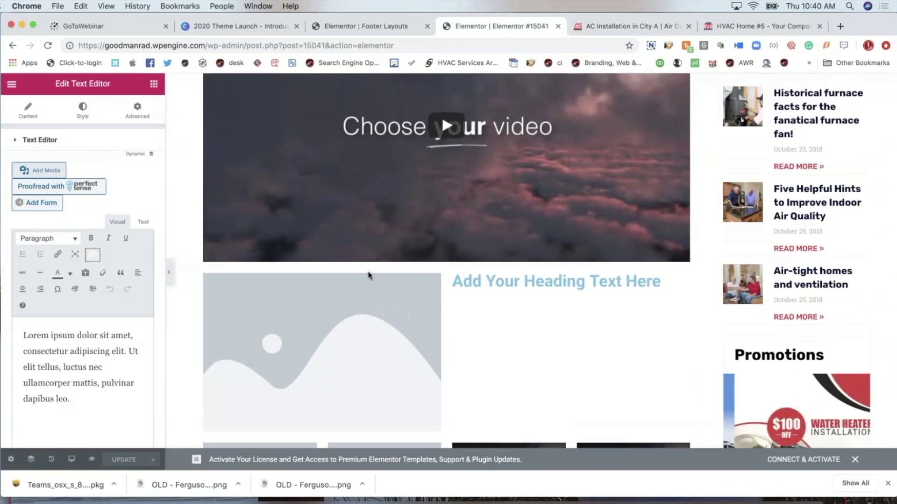
{"action": "scroll", "coordinate": [368, 276], "scroll_direction": "up", "scroll_amount": 3}
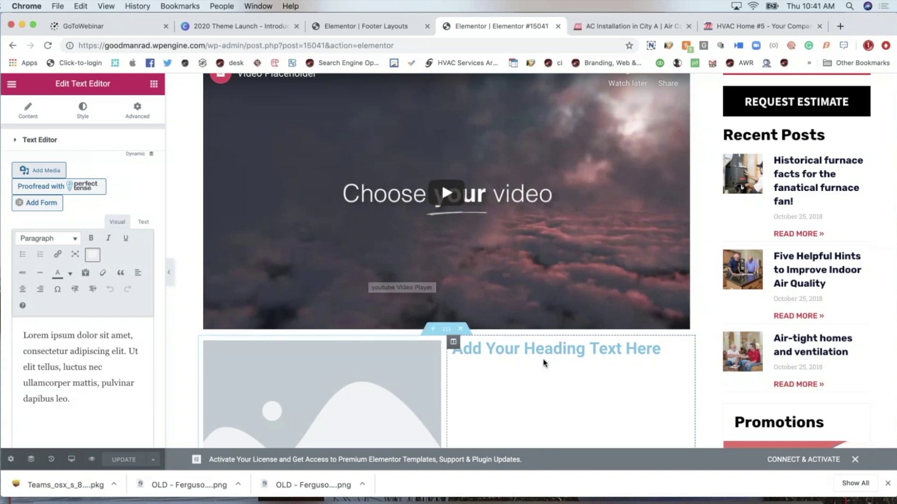
{"action": "scroll", "coordinate": [543, 363], "scroll_direction": "down", "scroll_amount": 1}
{"action": "scroll", "coordinate": [543, 363], "scroll_direction": "down", "scroll_amount": 10}
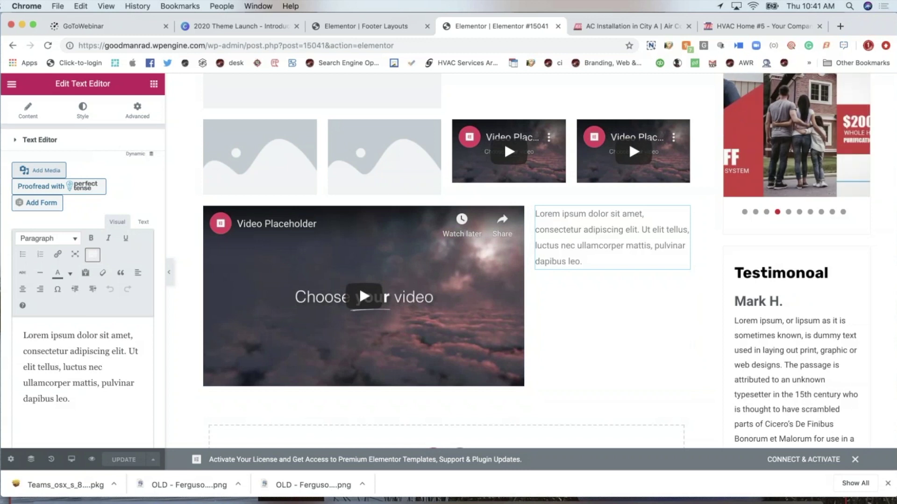
{"action": "scroll", "coordinate": [503, 141], "scroll_direction": "up", "scroll_amount": 10}
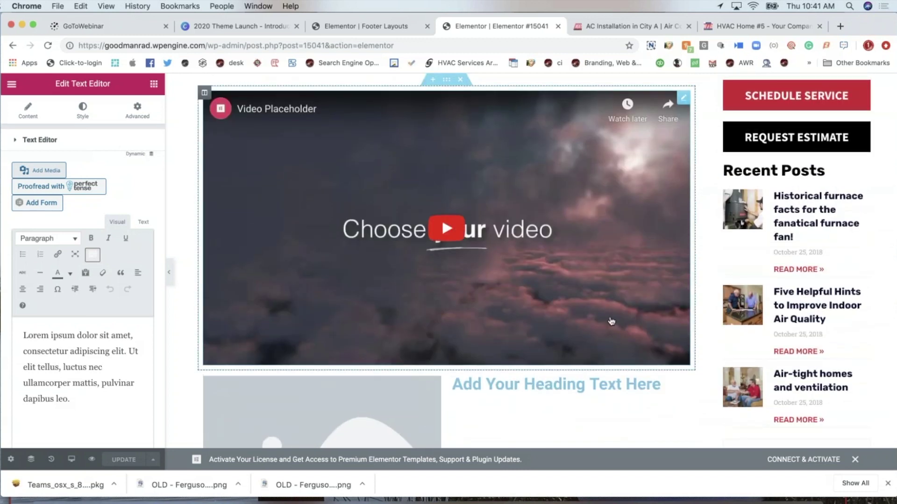
{"action": "scroll", "coordinate": [611, 321], "scroll_direction": "down", "scroll_amount": 10}
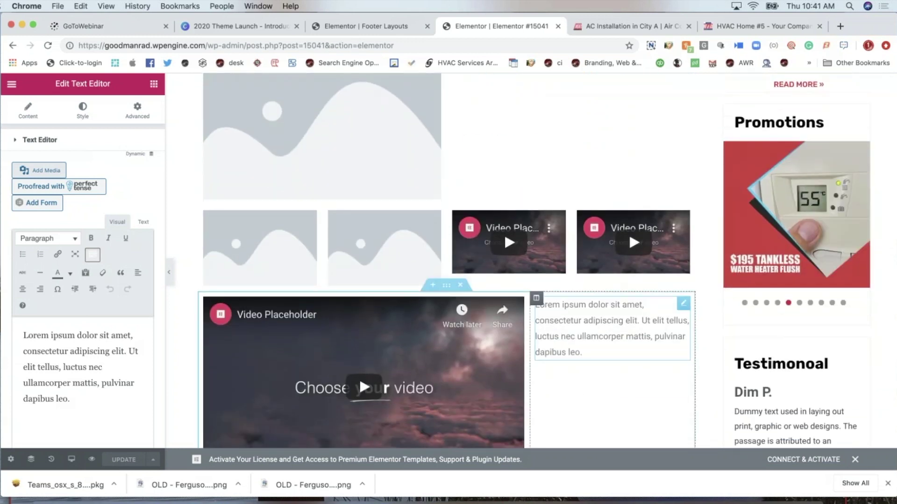
{"action": "scroll", "coordinate": [503, 268], "scroll_direction": "up", "scroll_amount": 5}
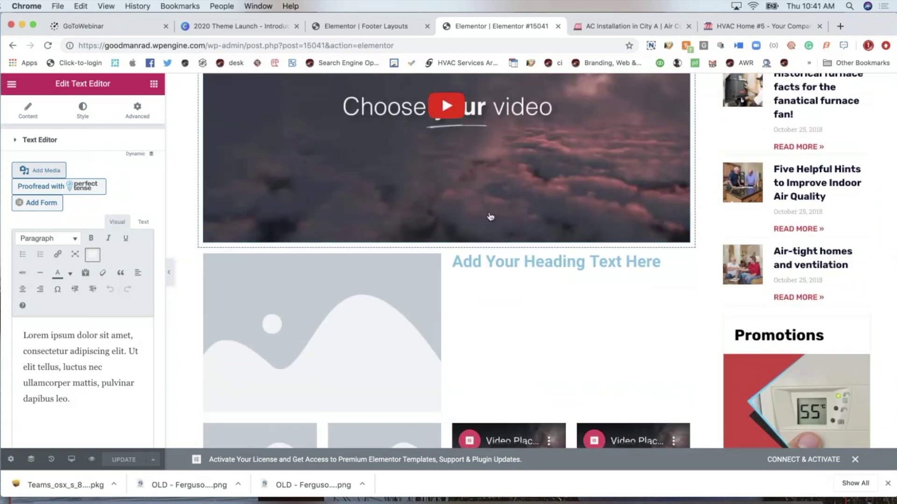
{"action": "scroll", "coordinate": [497, 387], "scroll_direction": "down", "scroll_amount": 1}
{"action": "scroll", "coordinate": [497, 387], "scroll_direction": "down", "scroll_amount": 3}
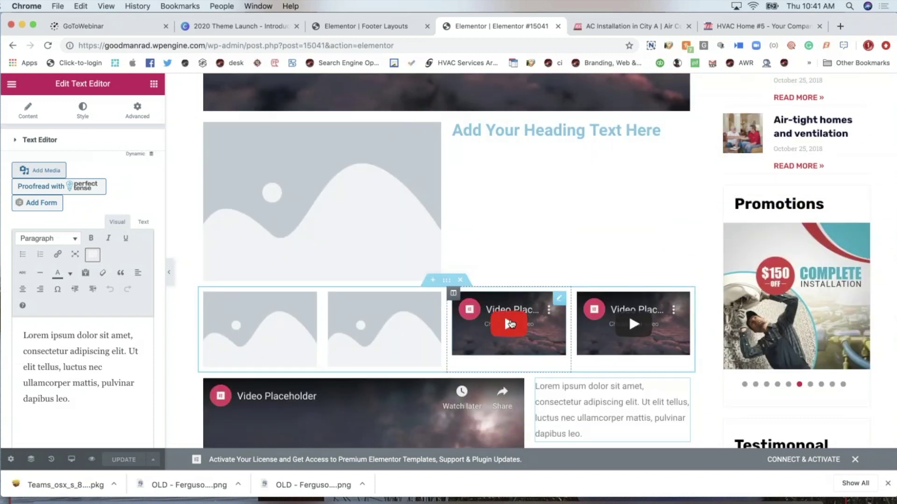
{"action": "scroll", "coordinate": [511, 323], "scroll_direction": "down", "scroll_amount": 7}
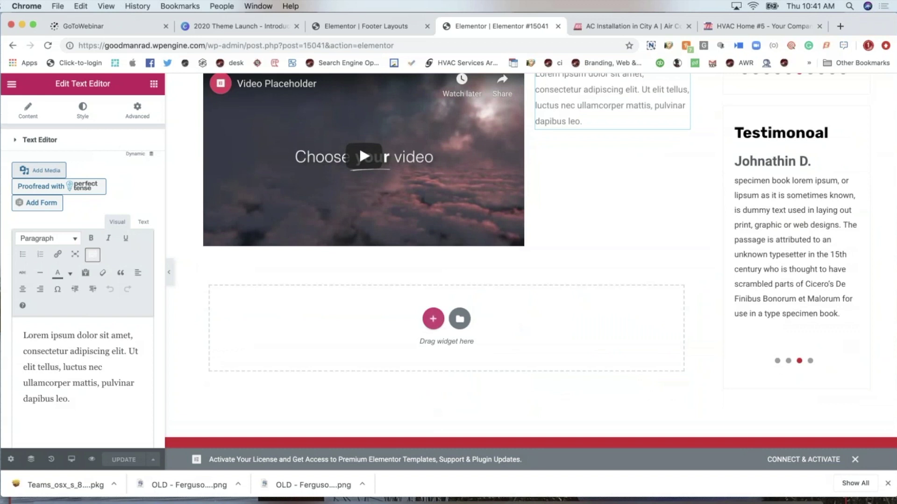
{"action": "left_click", "coordinate": [434, 319]}
Insert a three-column section: Image widgets in the left and right columns, a YouTube Video in the middle
{"action": "scroll", "coordinate": [499, 297], "scroll_direction": "down", "scroll_amount": 2}
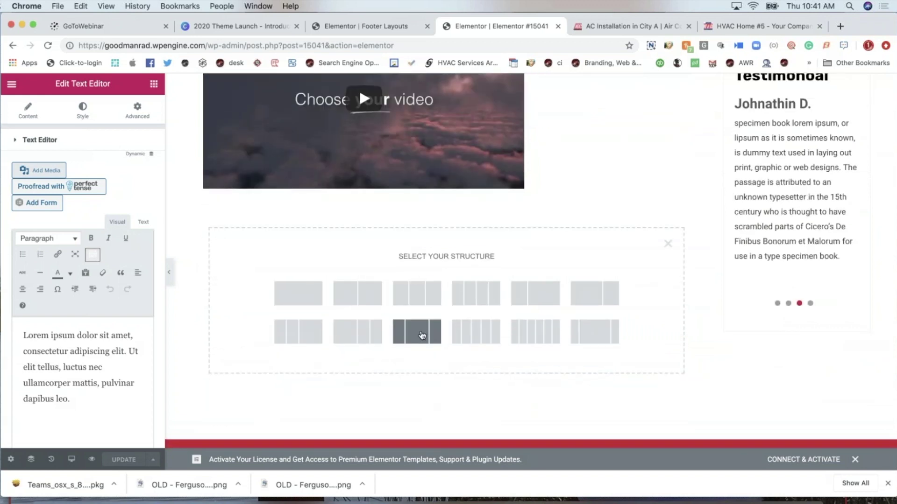
{"action": "left_click", "coordinate": [422, 334]}
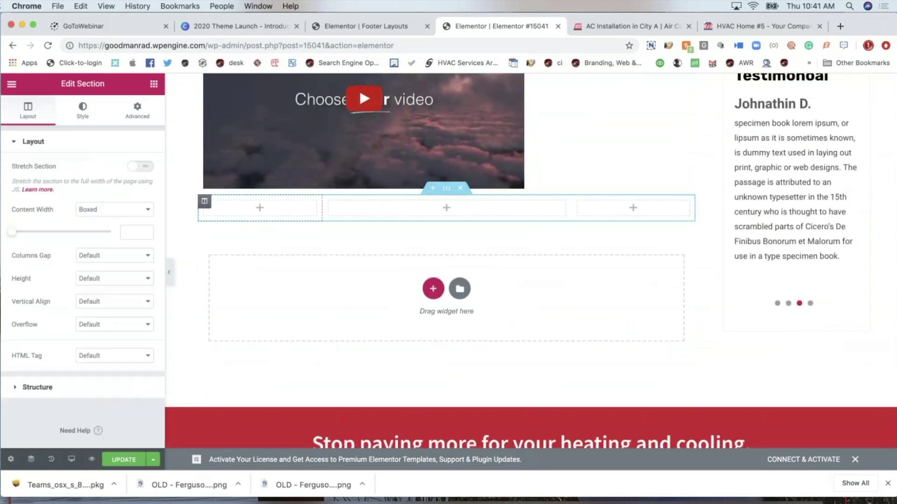
{"action": "left_click", "coordinate": [447, 208]}
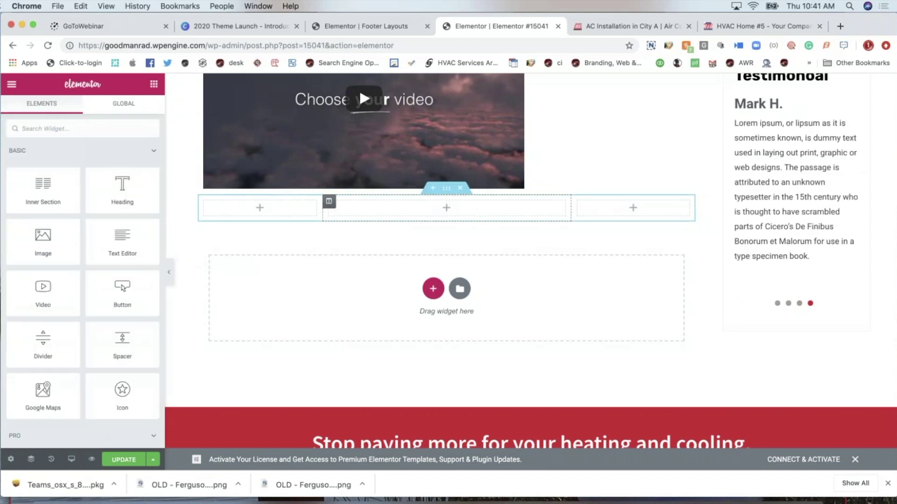
{"action": "left_click_drag", "start_coordinate": [51, 242], "coordinate": [260, 216]}
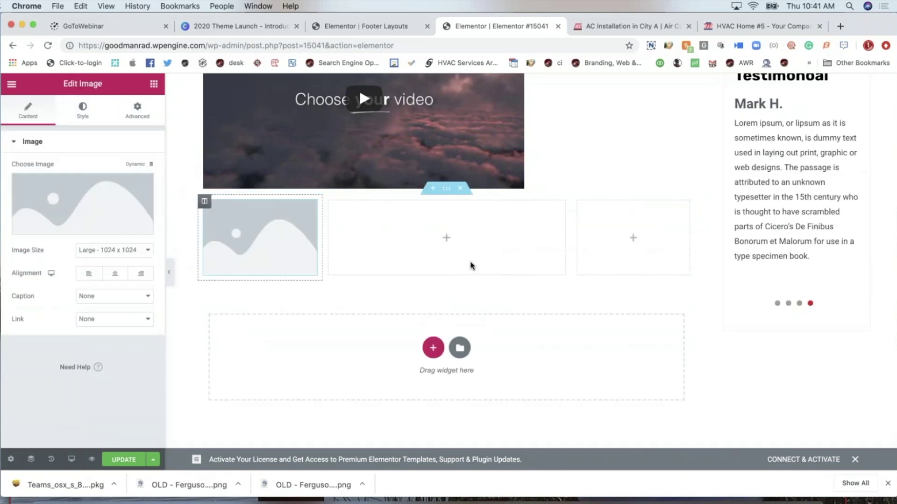
{"action": "left_click", "coordinate": [632, 237]}
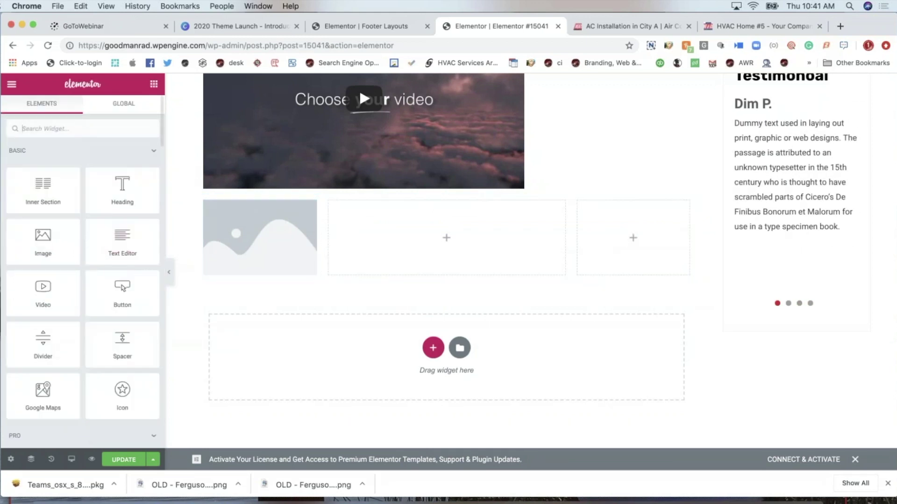
{"action": "left_click_drag", "start_coordinate": [35, 247], "coordinate": [644, 227]}
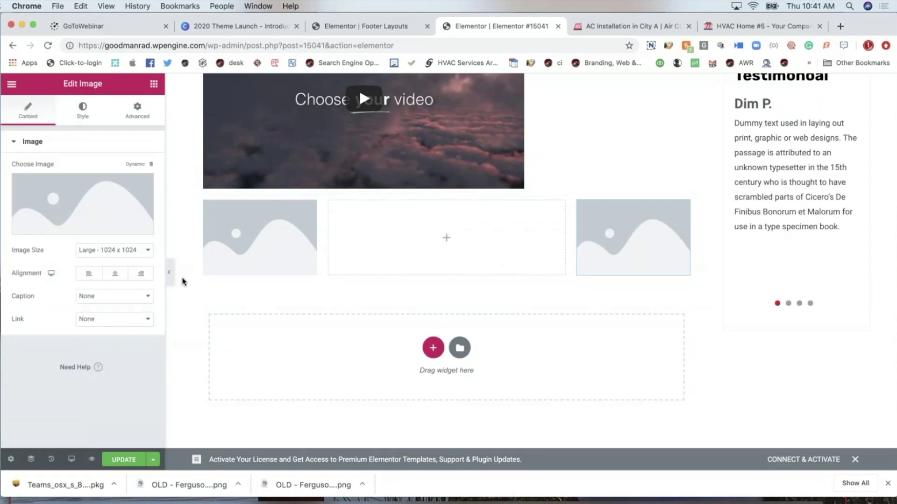
{"action": "left_click", "coordinate": [445, 238]}
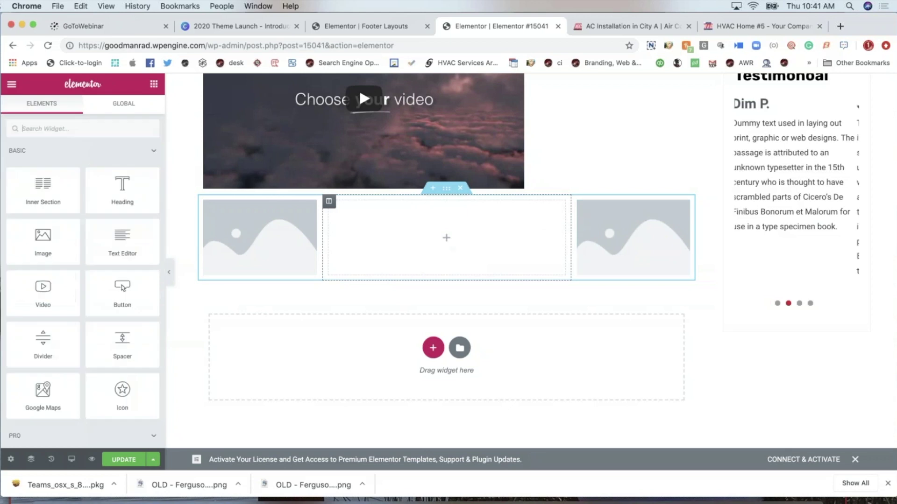
{"action": "left_click_drag", "start_coordinate": [43, 286], "coordinate": [446, 236]}
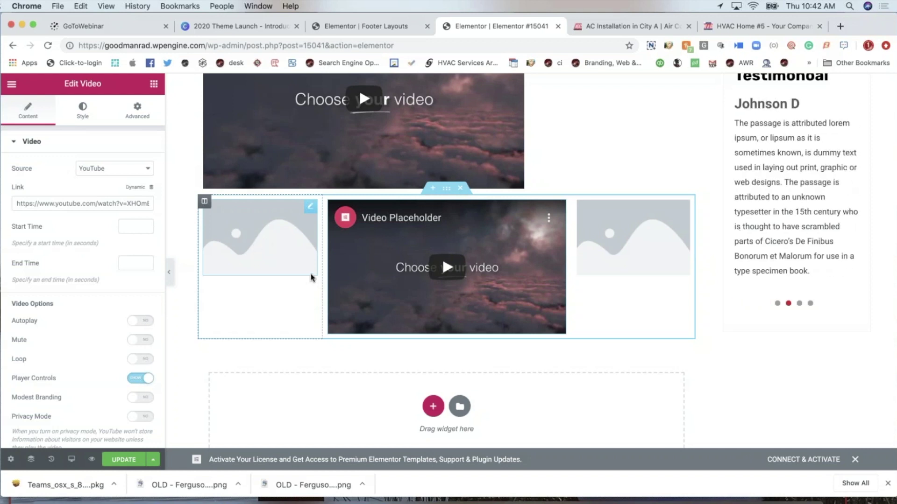
{"action": "scroll", "coordinate": [311, 277], "scroll_direction": "down", "scroll_amount": 2}
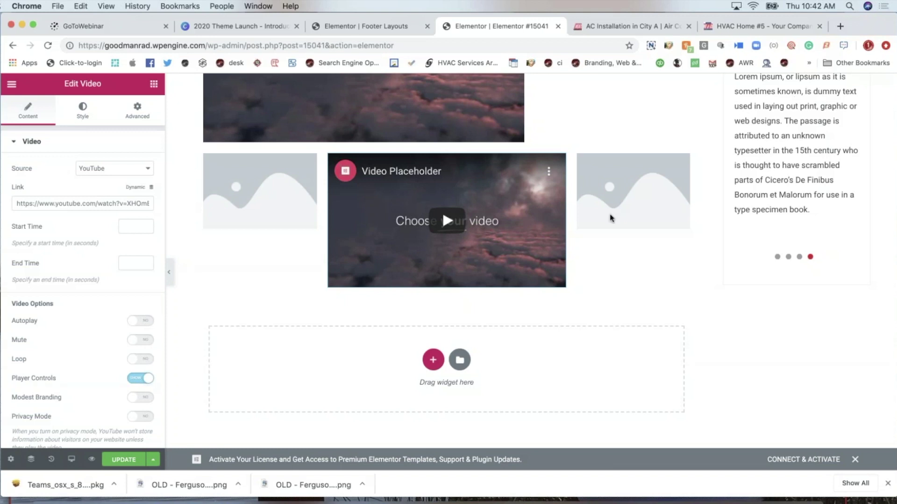
Scroll up and down to review the page, ending at the bottom drop zone
{"action": "scroll", "coordinate": [610, 218], "scroll_direction": "up", "scroll_amount": 10}
{"action": "scroll", "coordinate": [610, 217], "scroll_direction": "up", "scroll_amount": 7}
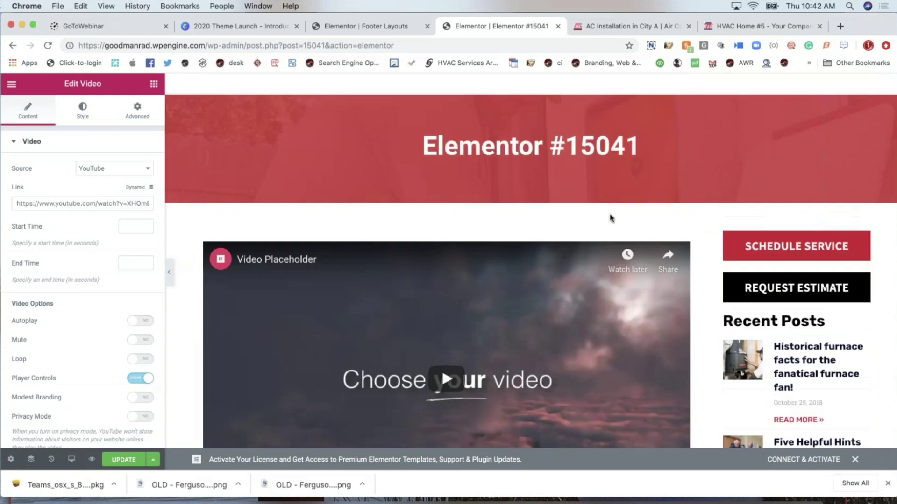
{"action": "scroll", "coordinate": [529, 310], "scroll_direction": "down", "scroll_amount": 5}
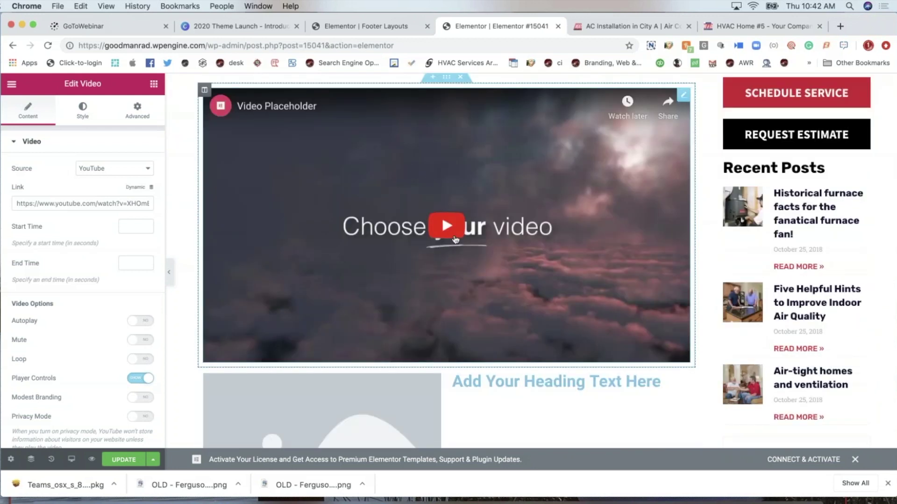
{"action": "scroll", "coordinate": [455, 239], "scroll_direction": "down", "scroll_amount": 5}
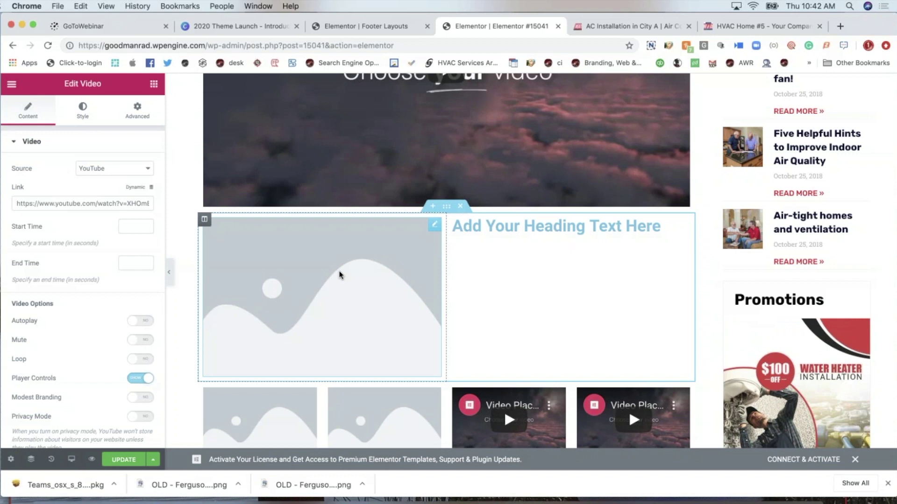
{"action": "scroll", "coordinate": [356, 351], "scroll_direction": "down", "scroll_amount": 3}
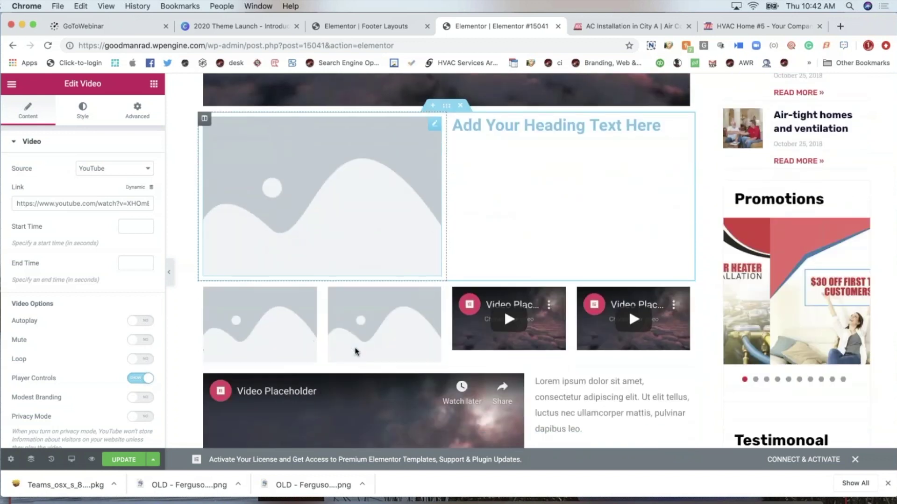
{"action": "scroll", "coordinate": [356, 351], "scroll_direction": "down", "scroll_amount": 1}
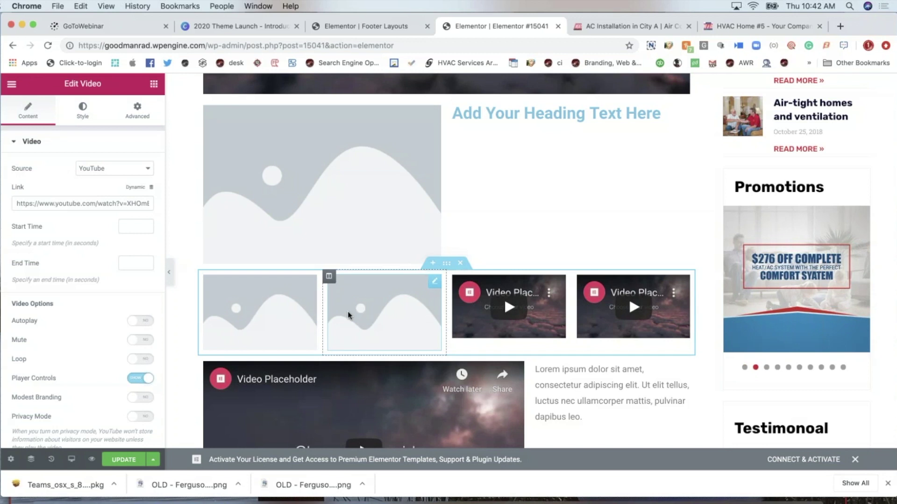
{"action": "scroll", "coordinate": [348, 311], "scroll_direction": "down", "scroll_amount": 5}
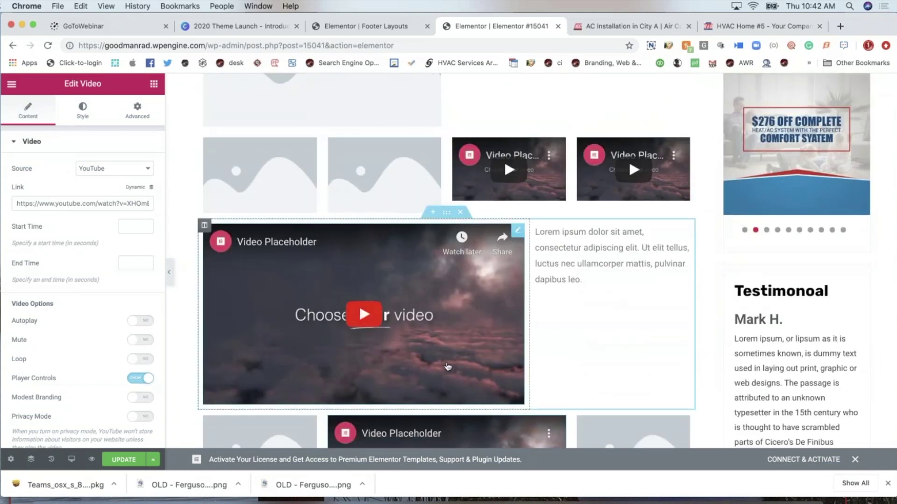
{"action": "scroll", "coordinate": [448, 367], "scroll_direction": "down", "scroll_amount": 10}
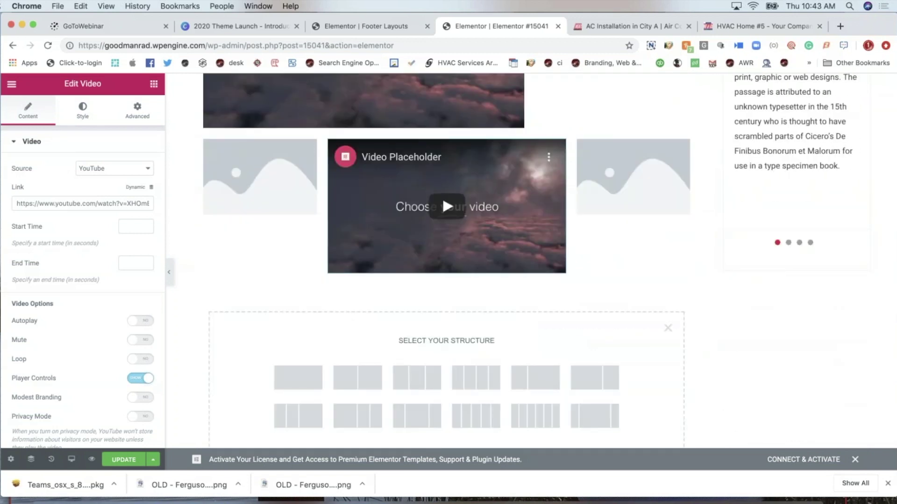
Add a one-column section holding a 'Click here' Button widget beneath the image-video-image row
{"action": "left_click", "coordinate": [300, 378]}
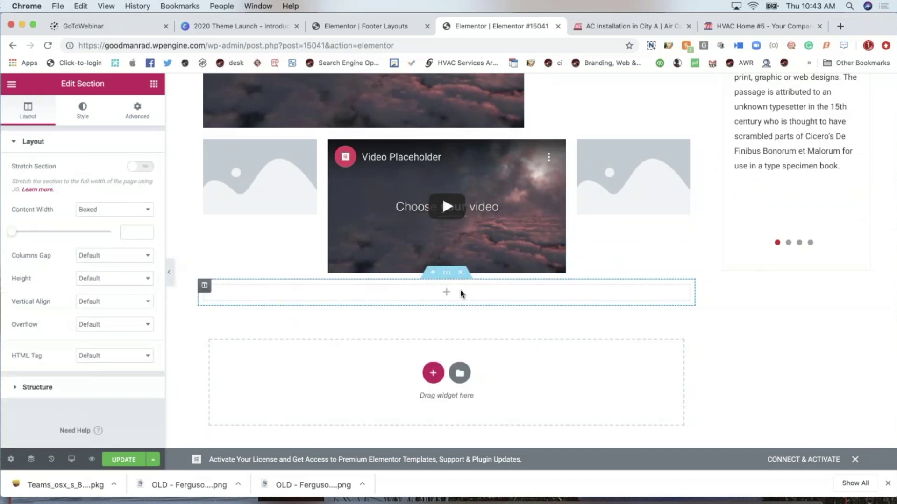
{"action": "left_click", "coordinate": [445, 293]}
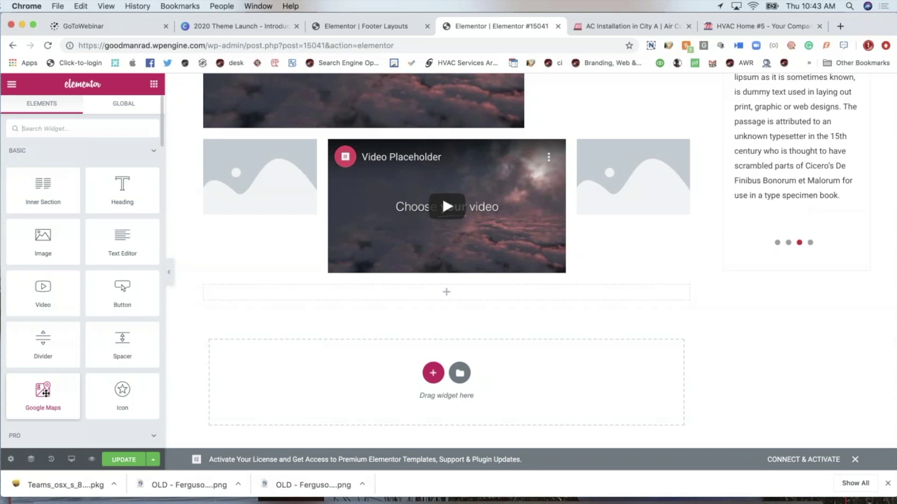
{"action": "scroll", "coordinate": [28, 290], "scroll_direction": "down", "scroll_amount": 3}
{"action": "scroll", "coordinate": [14, 233], "scroll_direction": "up", "scroll_amount": 3}
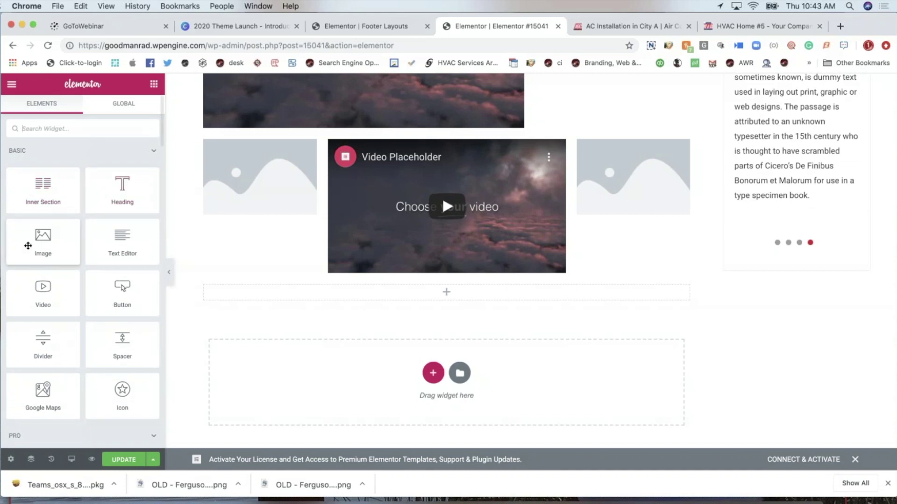
{"action": "scroll", "coordinate": [122, 243], "scroll_direction": "down", "scroll_amount": 2}
{"action": "scroll", "coordinate": [122, 243], "scroll_direction": "down", "scroll_amount": 2}
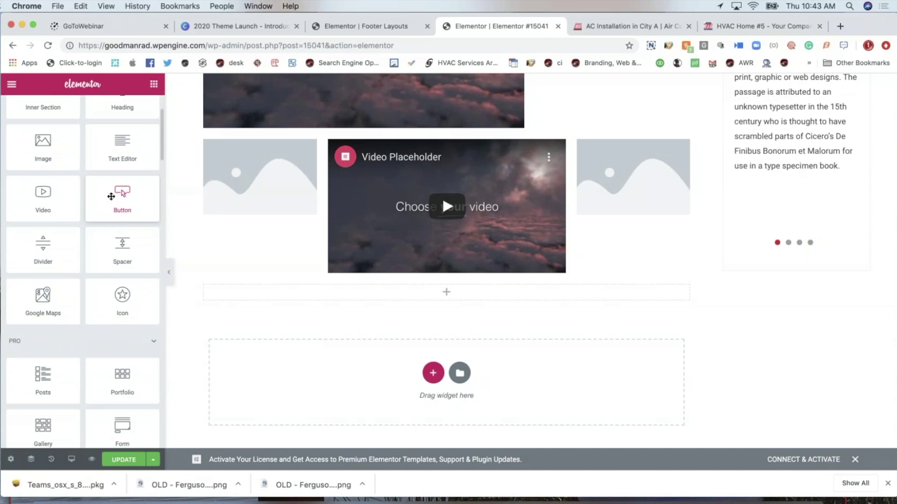
{"action": "left_click_drag", "start_coordinate": [111, 197], "coordinate": [411, 292]}
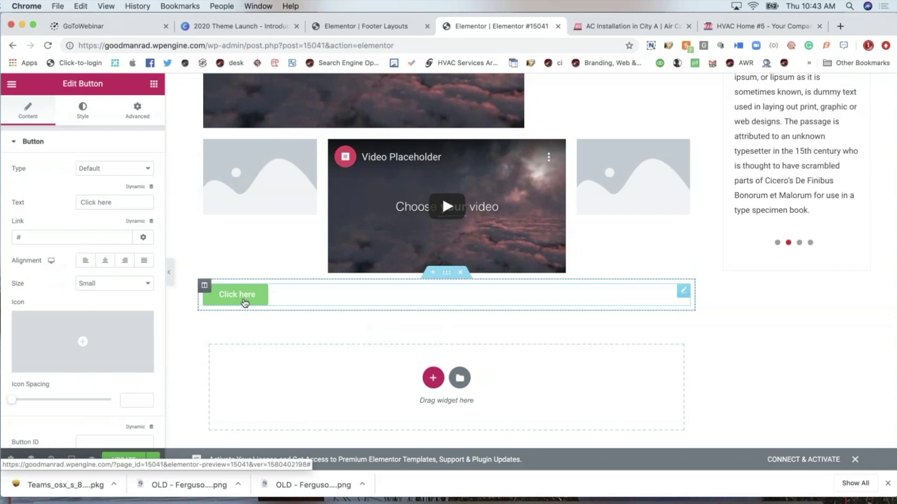
{"action": "left_click", "coordinate": [433, 378]}
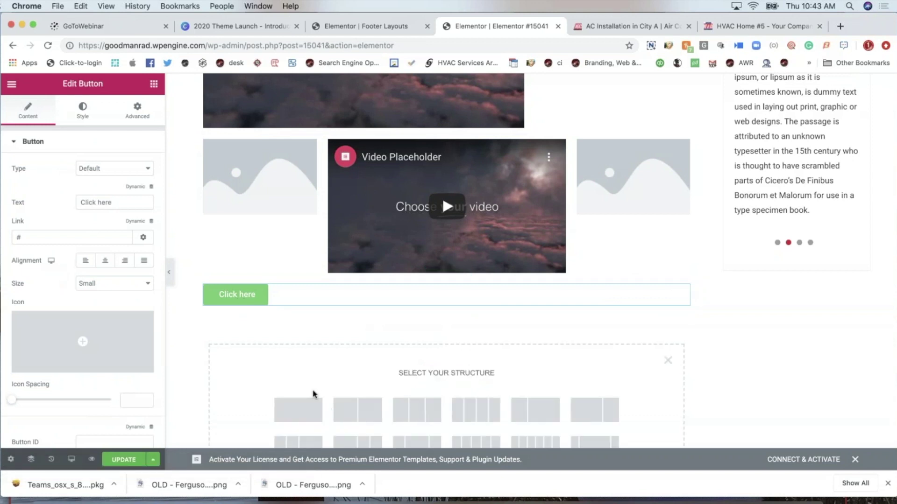
{"action": "left_click", "coordinate": [306, 412]}
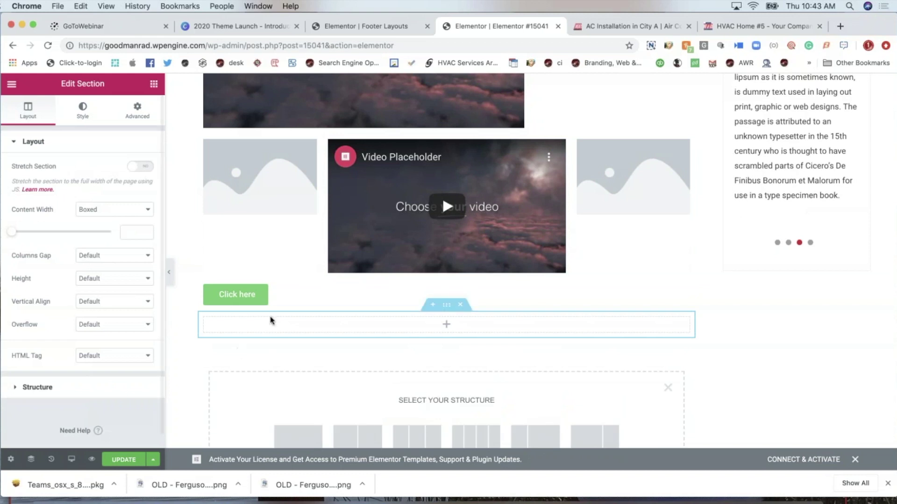
{"action": "left_click", "coordinate": [445, 323]}
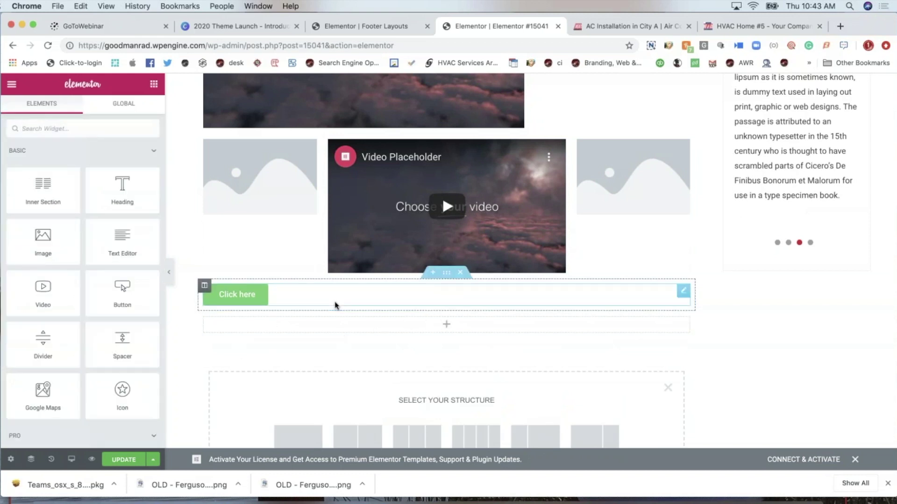
{"action": "scroll", "coordinate": [157, 359], "scroll_direction": "down", "scroll_amount": 2}
{"action": "scroll", "coordinate": [157, 359], "scroll_direction": "down", "scroll_amount": 2}
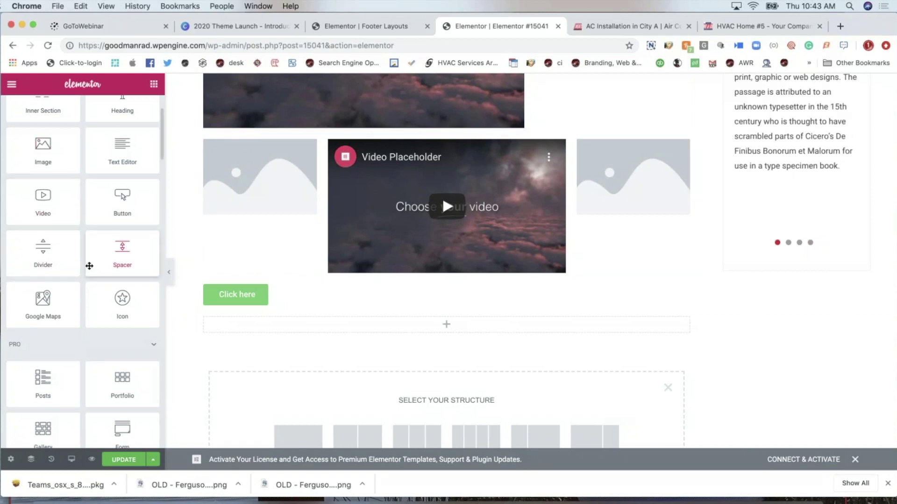
{"action": "scroll", "coordinate": [89, 266], "scroll_direction": "down", "scroll_amount": 3}
{"action": "scroll", "coordinate": [89, 266], "scroll_direction": "down", "scroll_amount": 2}
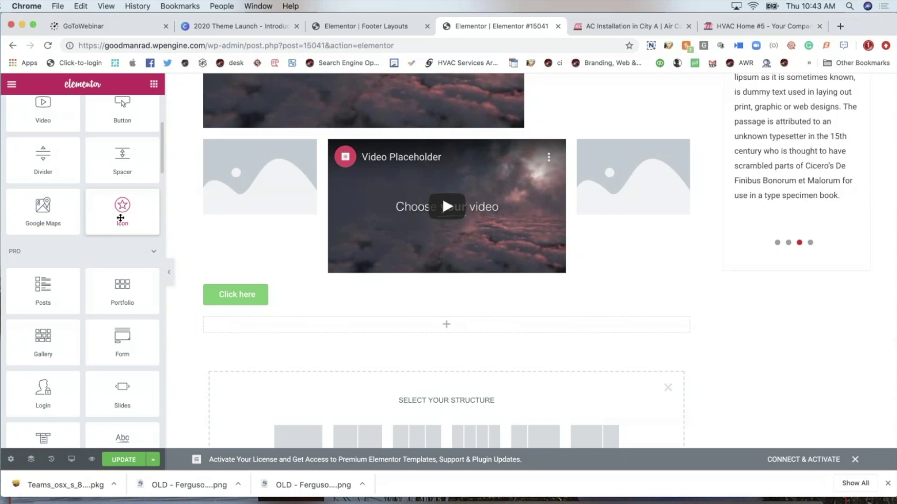
{"action": "scroll", "coordinate": [121, 219], "scroll_direction": "down", "scroll_amount": 5}
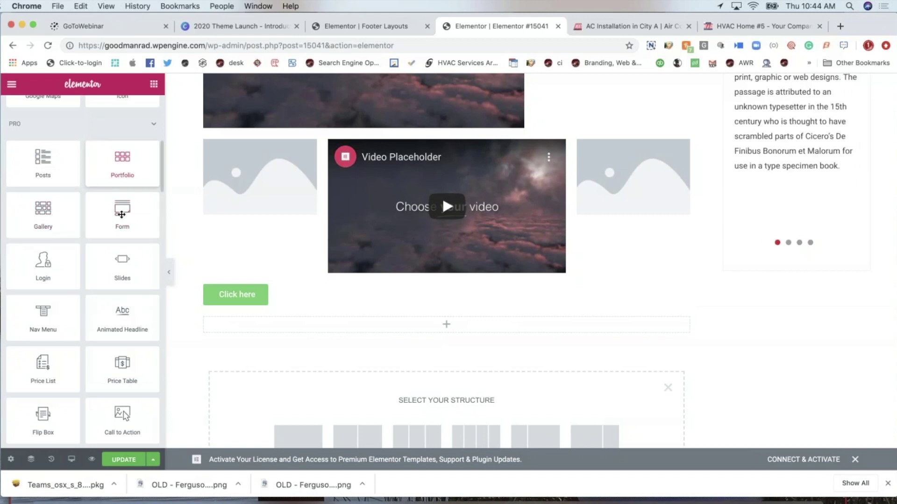
{"action": "scroll", "coordinate": [122, 217], "scroll_direction": "down", "scroll_amount": 2}
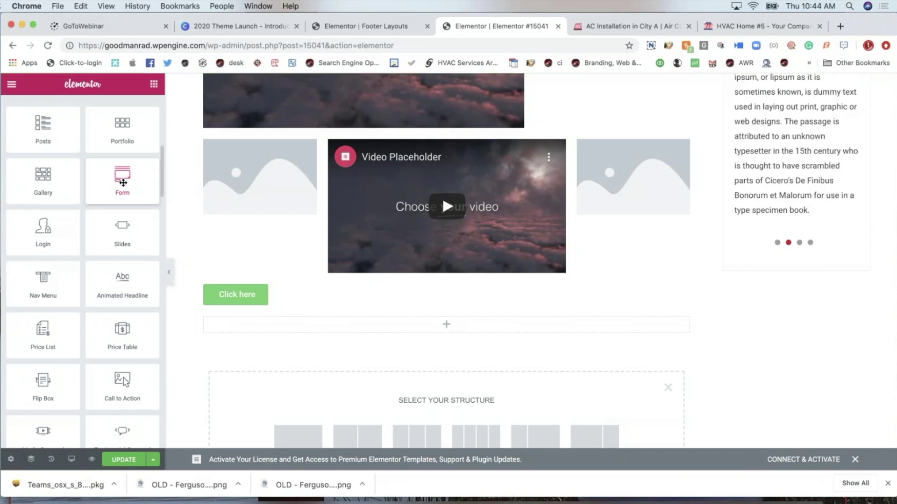
{"action": "left_click_drag", "start_coordinate": [123, 183], "coordinate": [432, 324]}
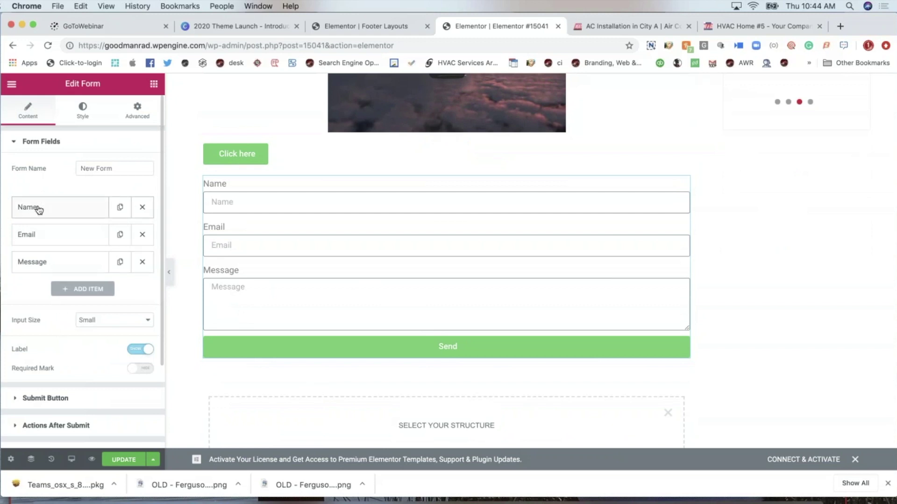
Add a fourth blank form field and move it between Email and Message
{"action": "left_click", "coordinate": [81, 288]}
{"action": "scroll", "coordinate": [42, 291], "scroll_direction": "down", "scroll_amount": 3}
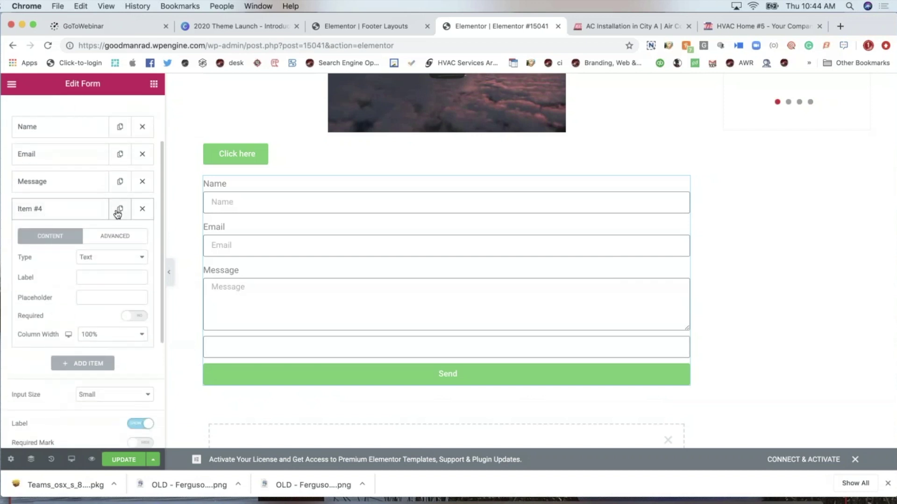
{"action": "left_click_drag", "start_coordinate": [117, 214], "coordinate": [113, 183]}
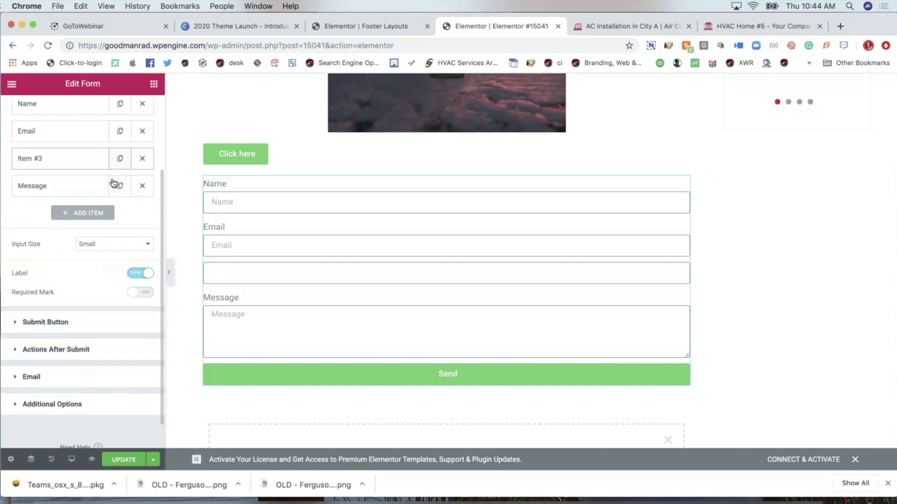
Set the form's Send button size to Extra Large
{"action": "scroll", "coordinate": [114, 182], "scroll_direction": "down", "scroll_amount": 2}
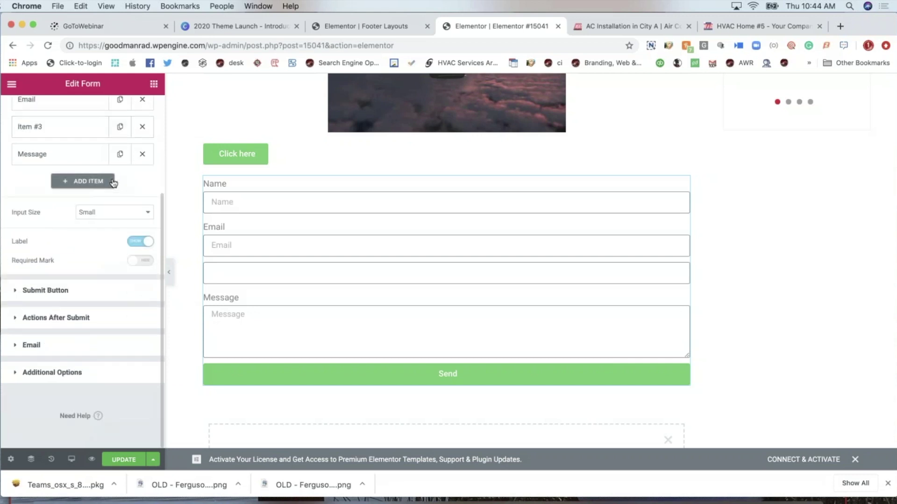
{"action": "left_click", "coordinate": [11, 293]}
{"action": "scroll", "coordinate": [58, 287], "scroll_direction": "down", "scroll_amount": 2}
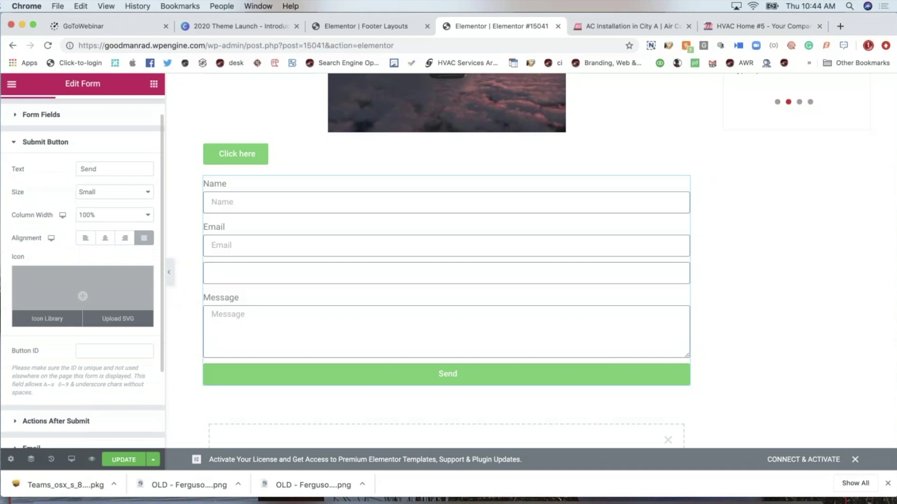
{"action": "left_click", "coordinate": [99, 180]}
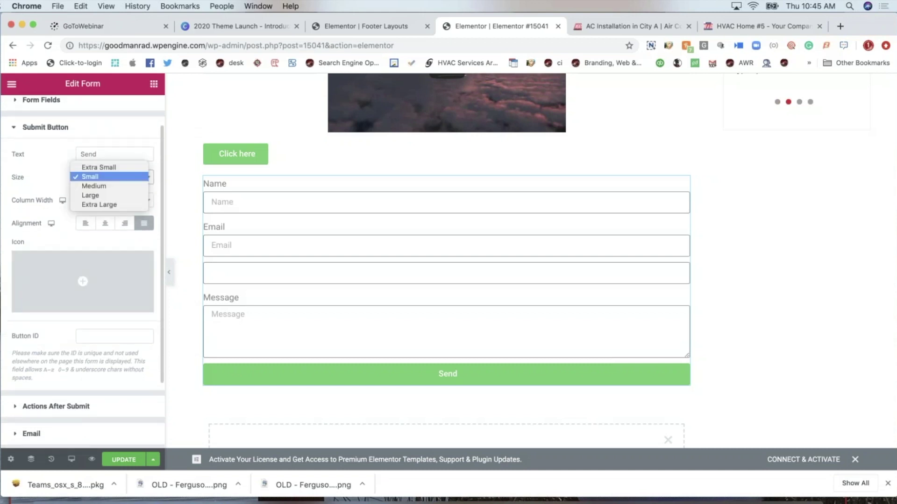
{"action": "left_click", "coordinate": [106, 206]}
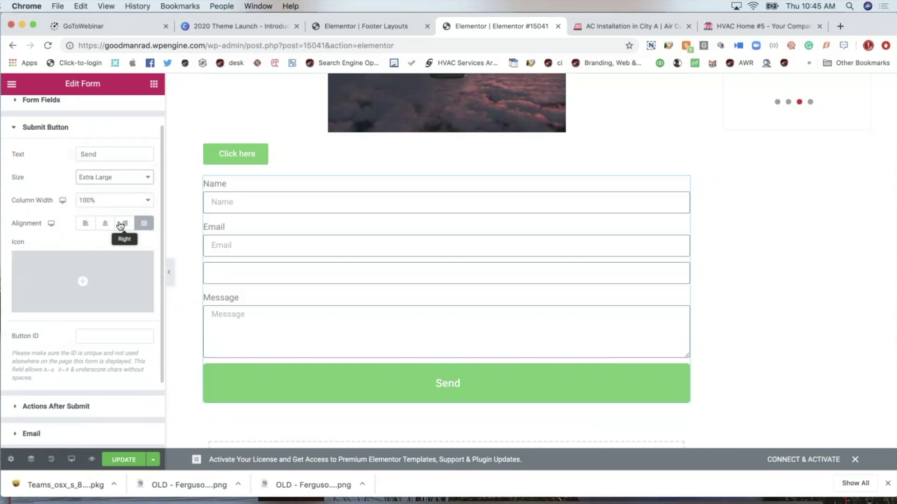
{"action": "scroll", "coordinate": [121, 226], "scroll_direction": "down", "scroll_amount": 4}
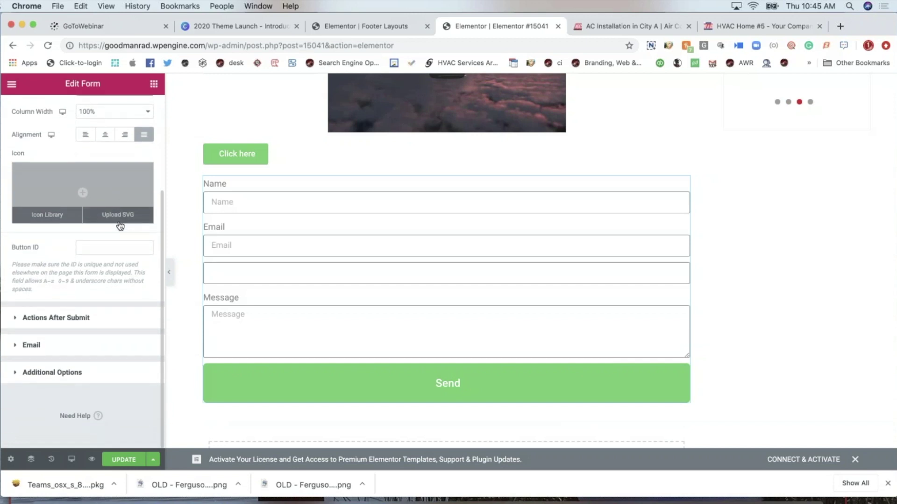
{"action": "left_click", "coordinate": [15, 321]}
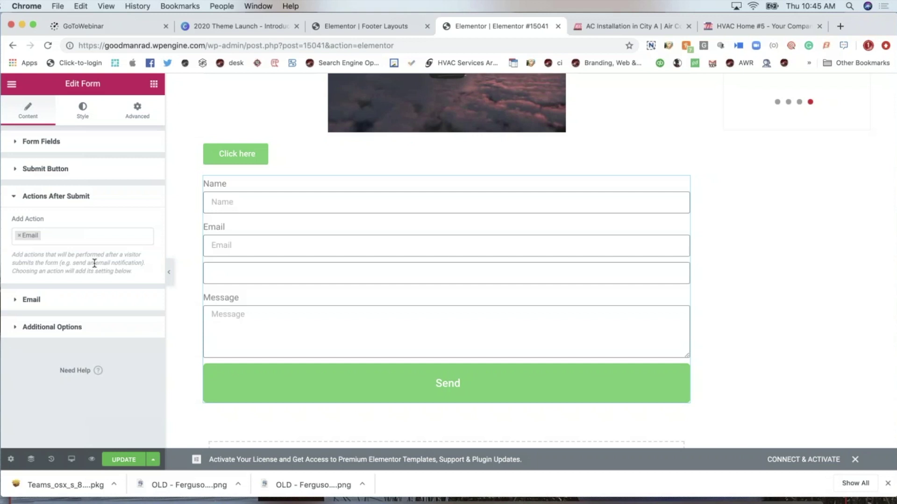
{"action": "left_click", "coordinate": [16, 300]}
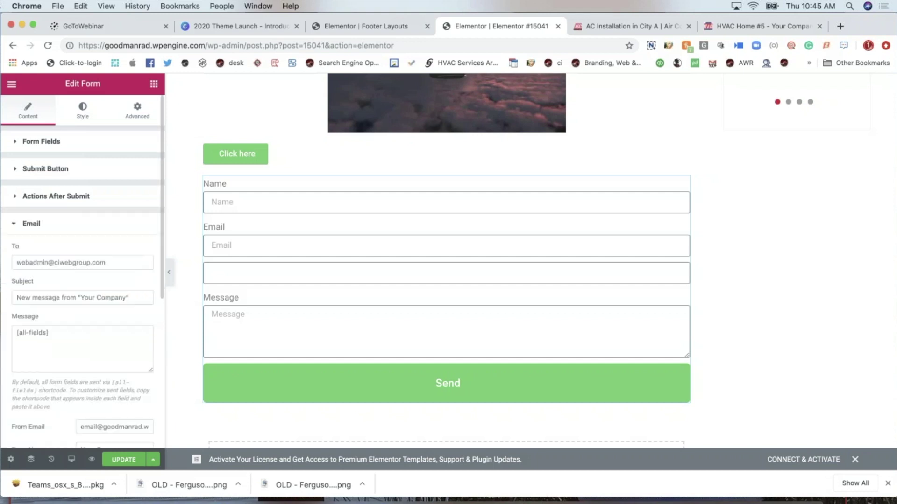
{"action": "scroll", "coordinate": [15, 288], "scroll_direction": "down", "scroll_amount": 5}
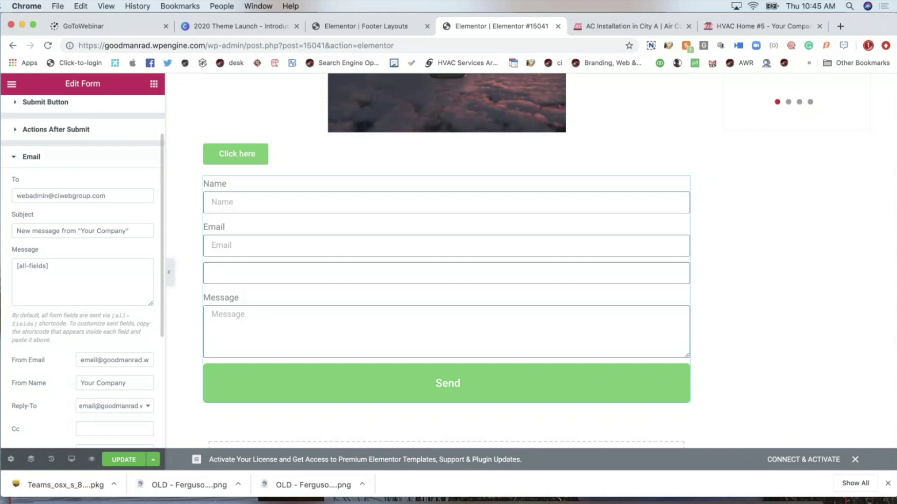
{"action": "scroll", "coordinate": [83, 271], "scroll_direction": "down", "scroll_amount": 3}
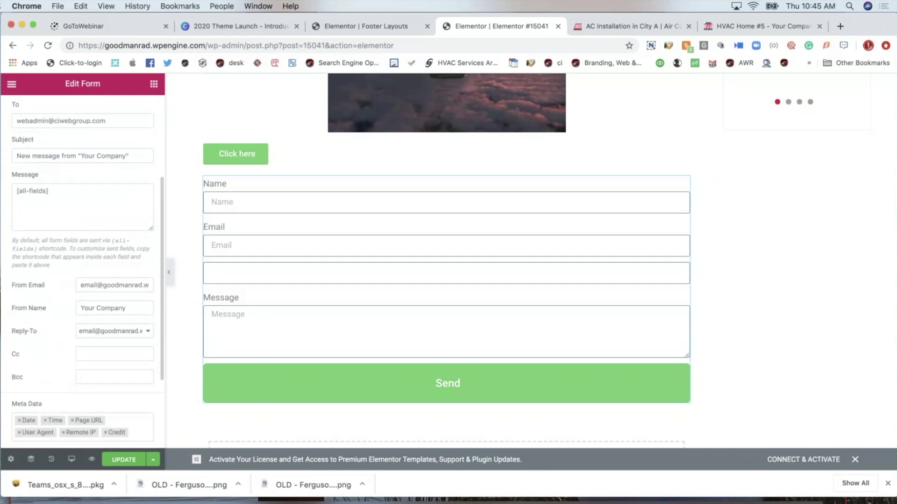
{"action": "scroll", "coordinate": [83, 272], "scroll_direction": "up", "scroll_amount": 2}
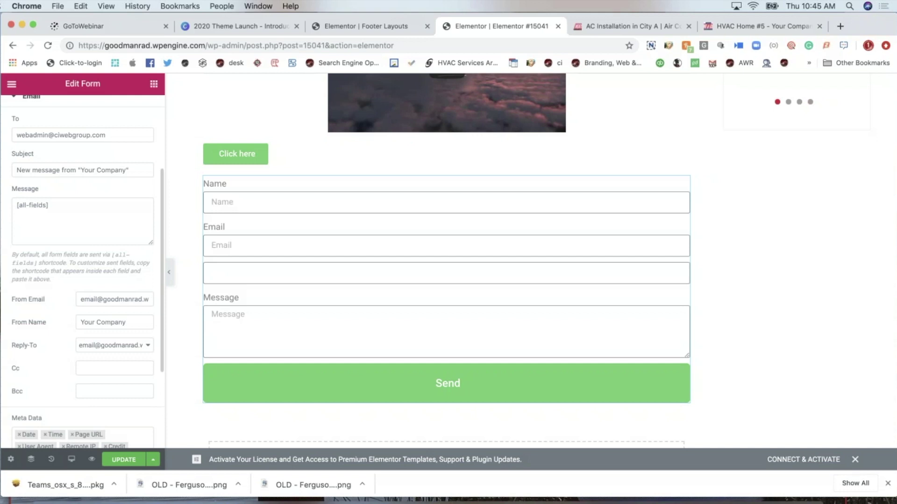
{"action": "left_click", "coordinate": [18, 171]}
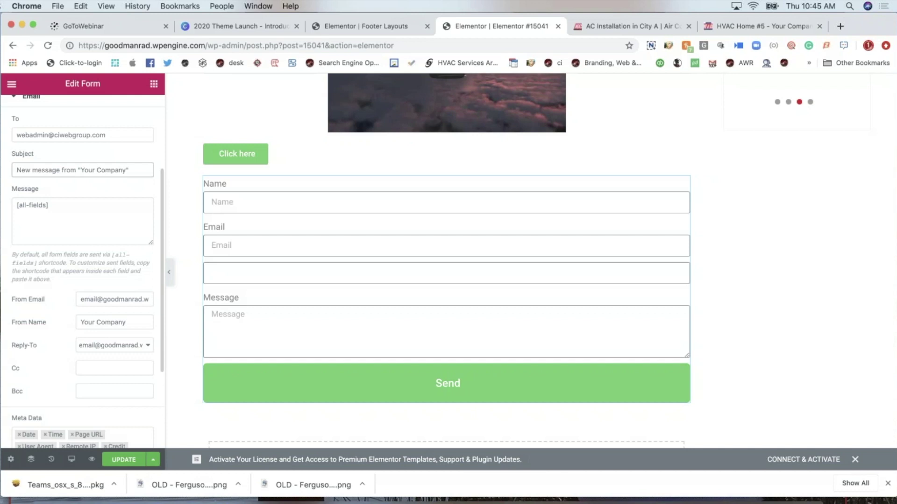
{"action": "scroll", "coordinate": [82, 271], "scroll_direction": "down", "scroll_amount": 5}
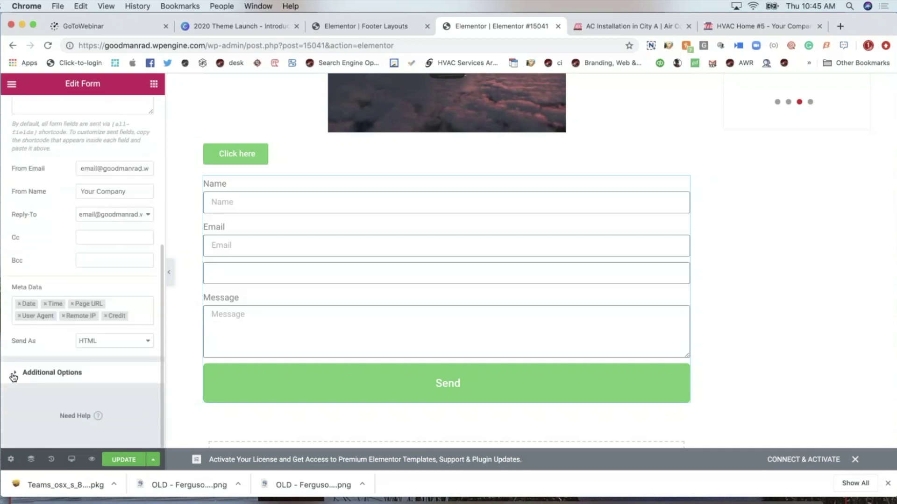
{"action": "left_click", "coordinate": [14, 374]}
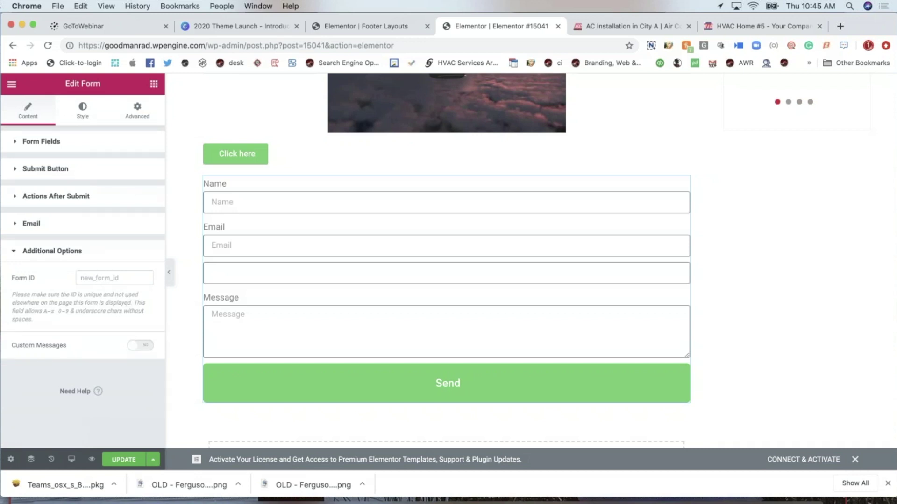
{"action": "scroll", "coordinate": [280, 276], "scroll_direction": "down", "scroll_amount": 4}
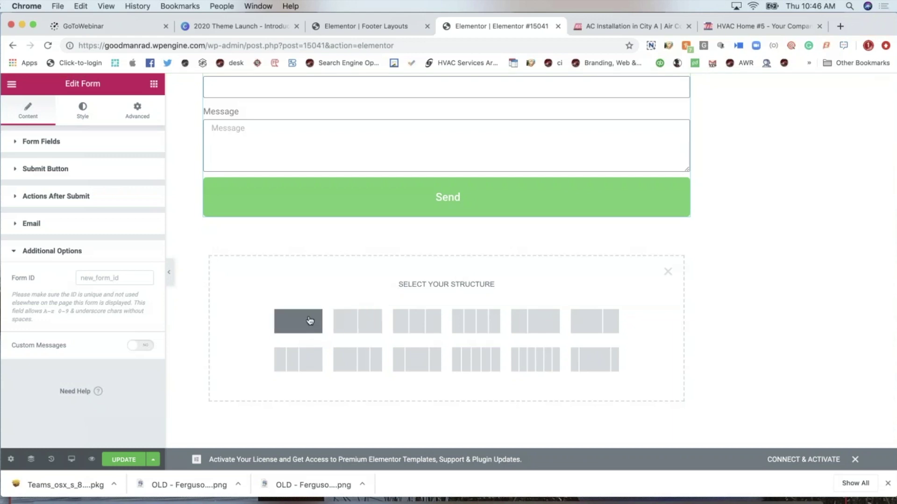
Add a one-column section below the form holding a Price Table showing $39.99 Monthly
{"action": "left_click", "coordinate": [313, 319]}
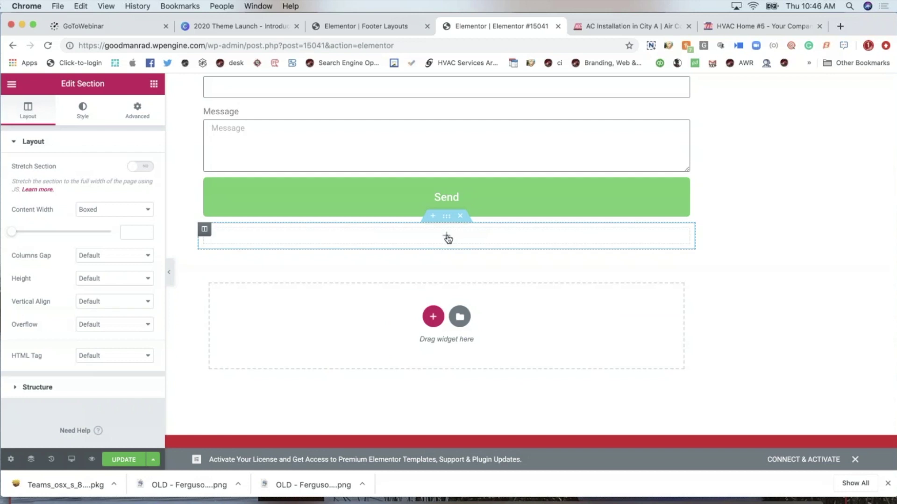
{"action": "left_click", "coordinate": [446, 236]}
{"action": "scroll", "coordinate": [68, 363], "scroll_direction": "down", "scroll_amount": 6}
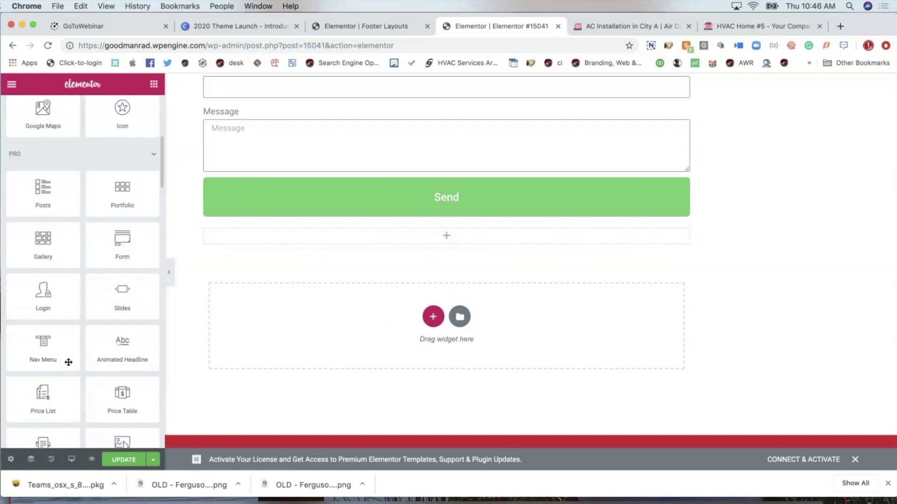
{"action": "scroll", "coordinate": [122, 267], "scroll_direction": "down", "scroll_amount": 2}
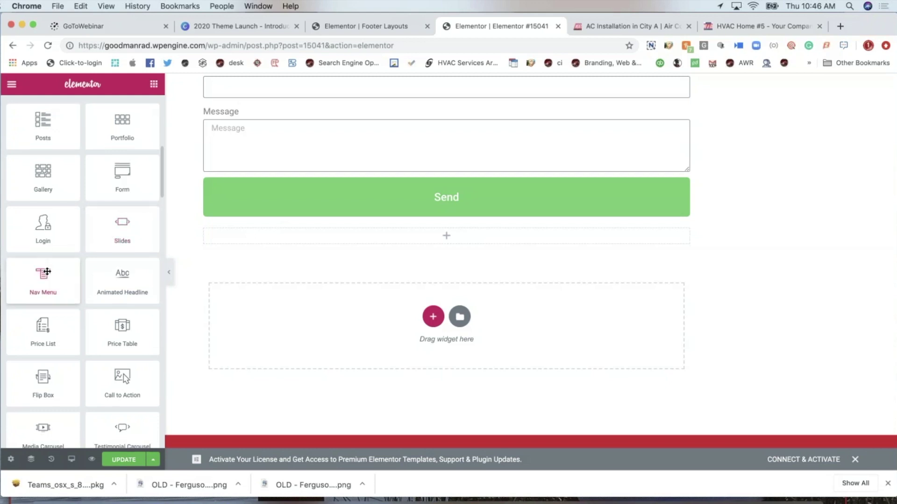
{"action": "scroll", "coordinate": [40, 252], "scroll_direction": "down", "scroll_amount": 2}
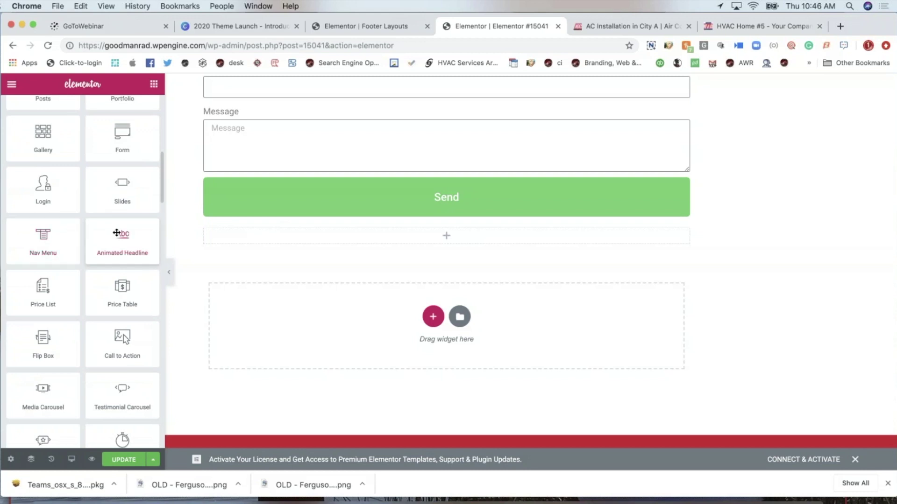
{"action": "scroll", "coordinate": [116, 232], "scroll_direction": "down", "scroll_amount": 3}
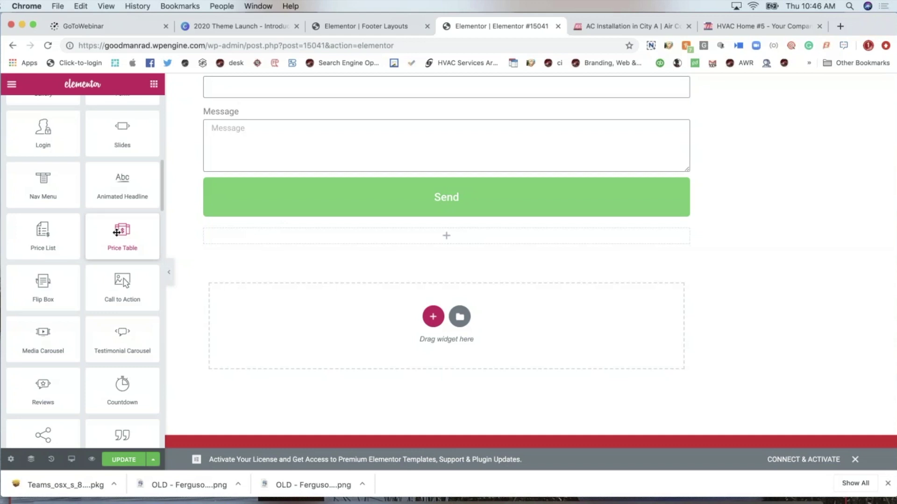
{"action": "left_click_drag", "start_coordinate": [117, 232], "coordinate": [472, 236]}
{"action": "scroll", "coordinate": [296, 260], "scroll_direction": "down", "scroll_amount": 4}
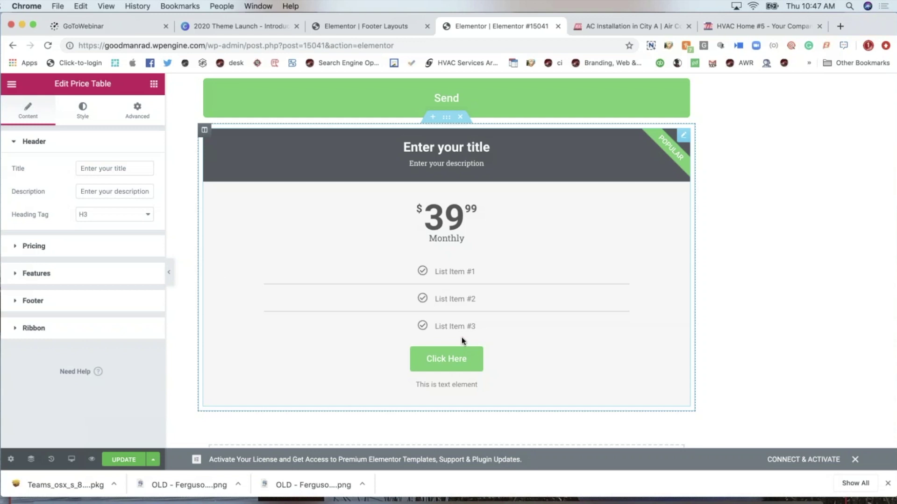
Add a new four-column section below the price table
{"action": "scroll", "coordinate": [431, 382], "scroll_direction": "down", "scroll_amount": 2}
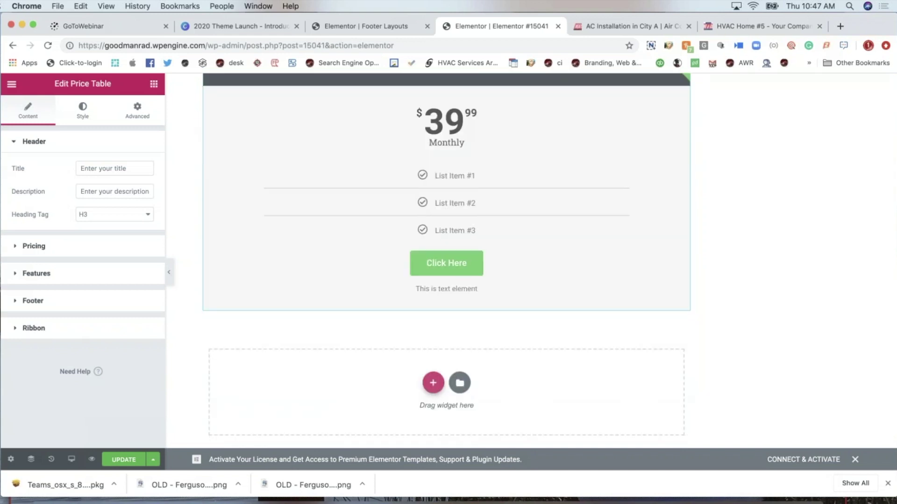
{"action": "left_click", "coordinate": [431, 381]}
{"action": "left_click", "coordinate": [289, 421]}
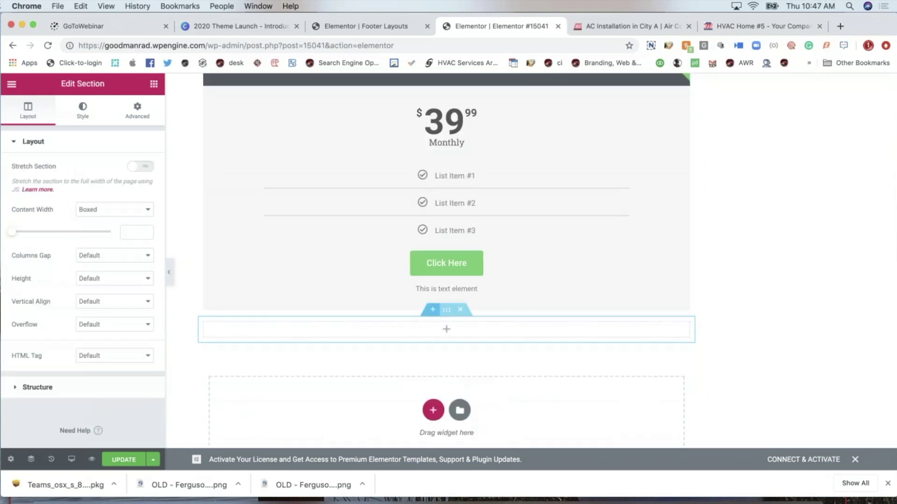
{"action": "left_click", "coordinate": [445, 330]}
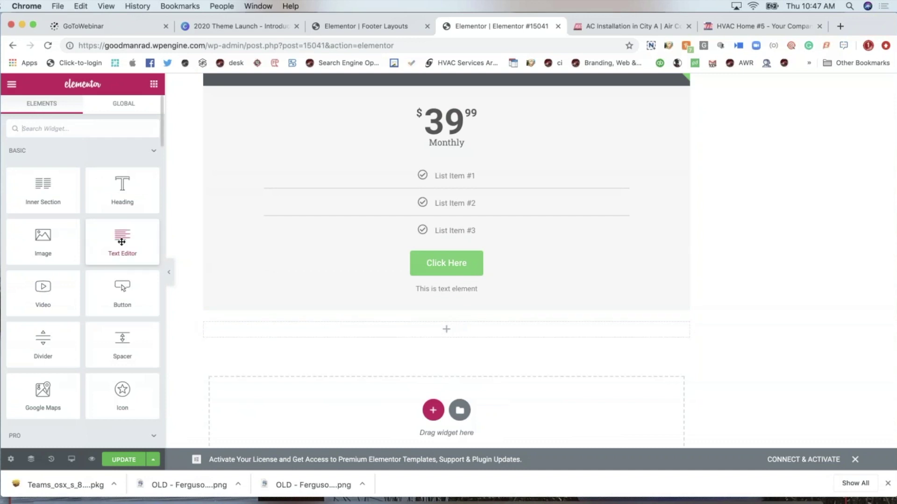
{"action": "scroll", "coordinate": [89, 313], "scroll_direction": "down", "scroll_amount": 10}
{"action": "scroll", "coordinate": [88, 313], "scroll_direction": "down", "scroll_amount": 4}
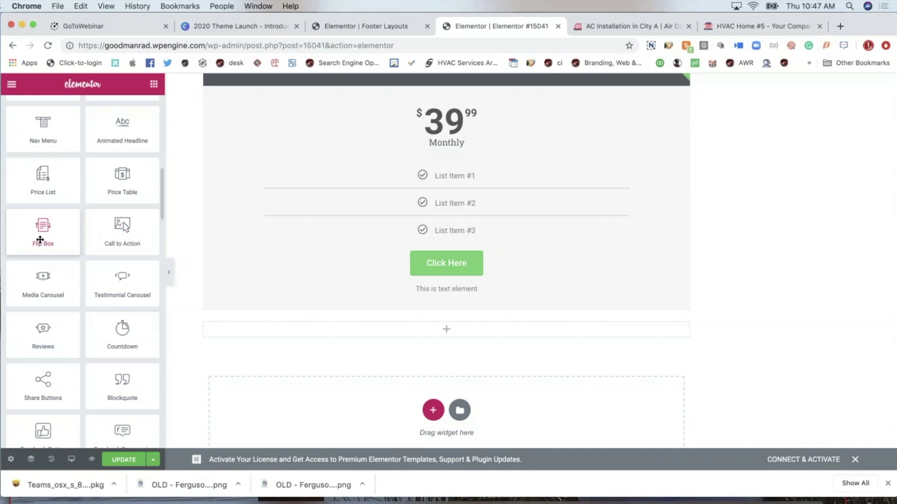
{"action": "left_click", "coordinate": [433, 410]}
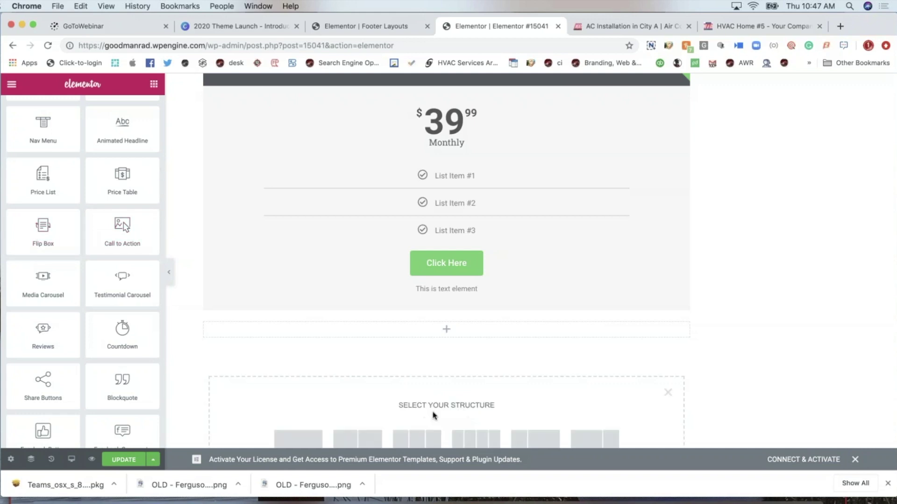
{"action": "left_click", "coordinate": [474, 437]}
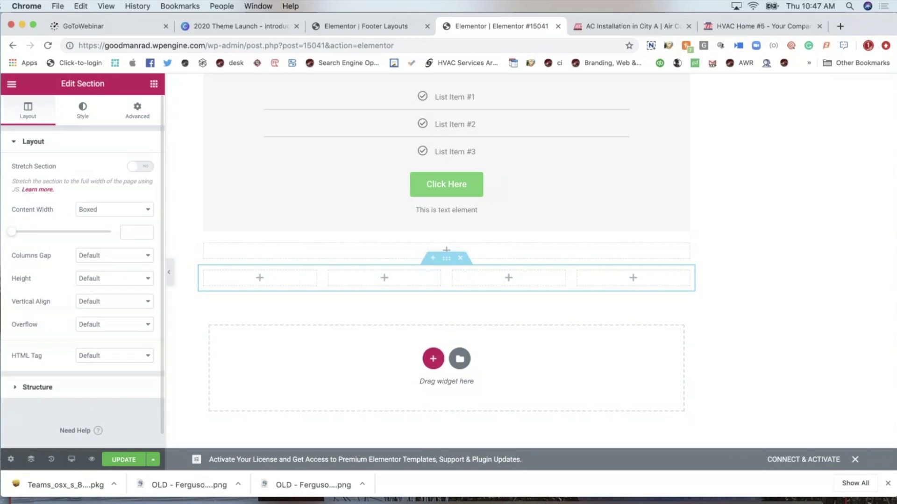
Place a Call to Action widget above the four-column row
{"action": "left_click", "coordinate": [260, 277]}
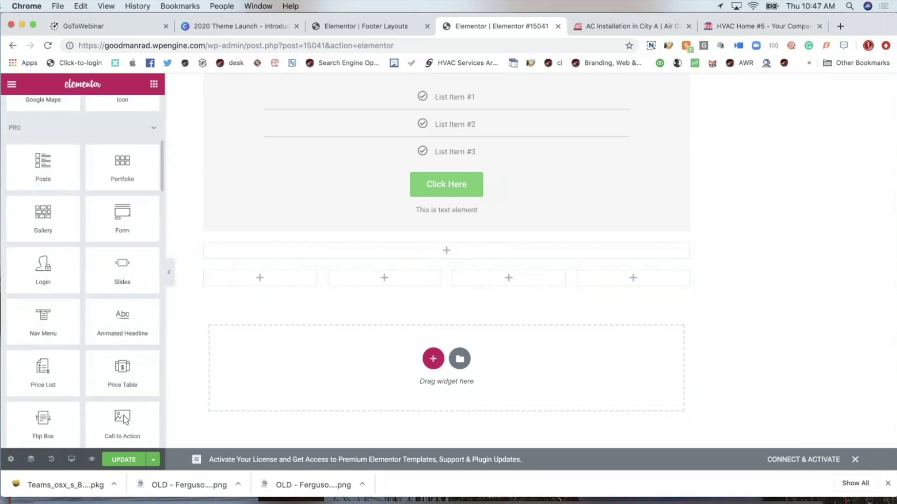
{"action": "scroll", "coordinate": [100, 316], "scroll_direction": "down", "scroll_amount": 5}
{"action": "left_click_drag", "start_coordinate": [106, 266], "coordinate": [329, 260]}
{"action": "scroll", "coordinate": [266, 315], "scroll_direction": "down", "scroll_amount": 4}
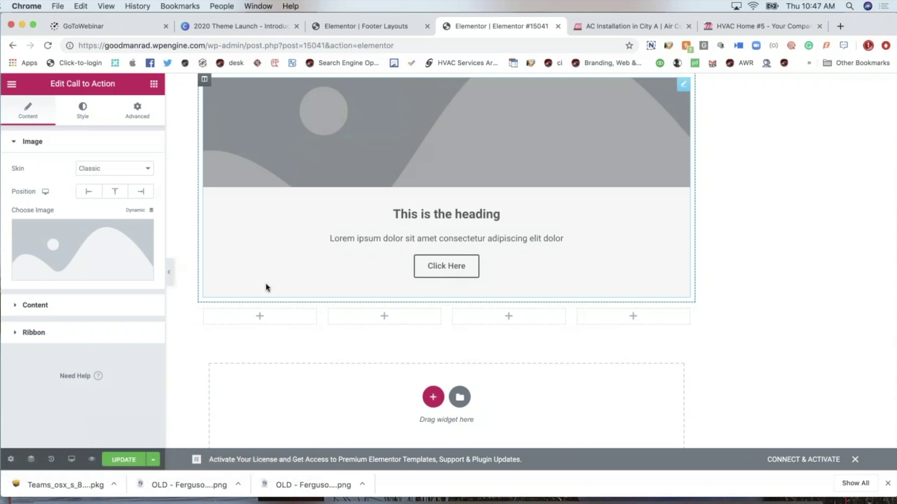
Drop a Testimonial Carousel into the first column and preview its second and third slides
{"action": "left_click", "coordinate": [260, 317]}
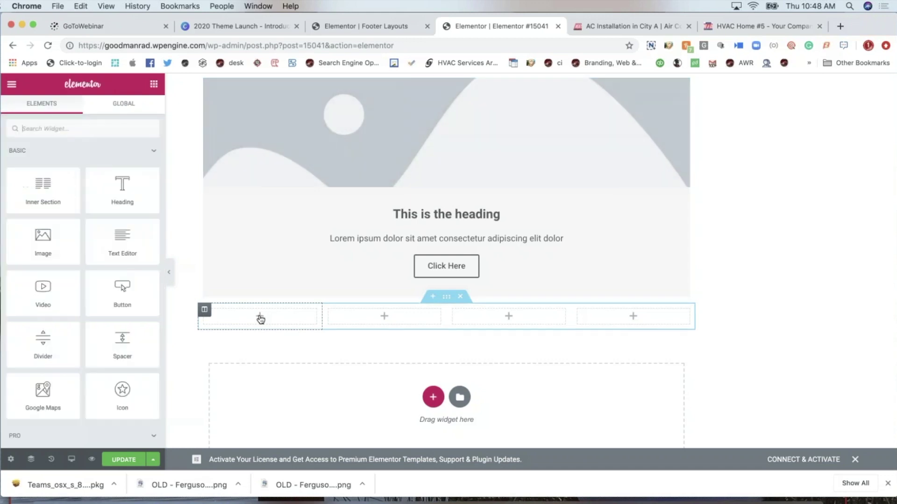
{"action": "scroll", "coordinate": [116, 347], "scroll_direction": "down", "scroll_amount": 5}
{"action": "scroll", "coordinate": [115, 347], "scroll_direction": "down", "scroll_amount": 6}
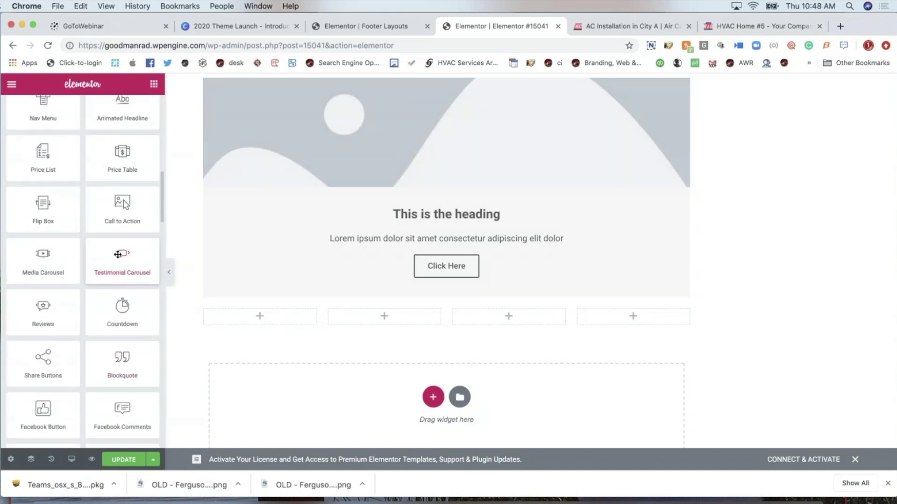
{"action": "left_click_drag", "start_coordinate": [113, 257], "coordinate": [261, 320]}
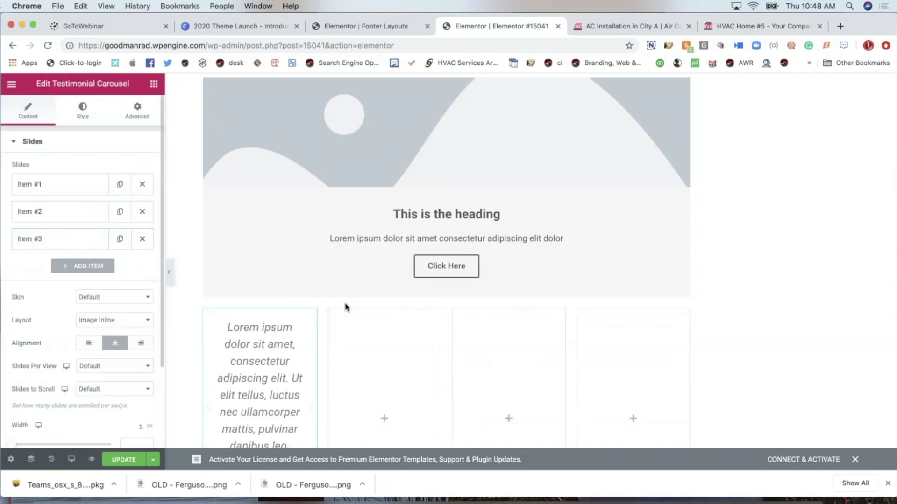
{"action": "scroll", "coordinate": [352, 317], "scroll_direction": "down", "scroll_amount": 4}
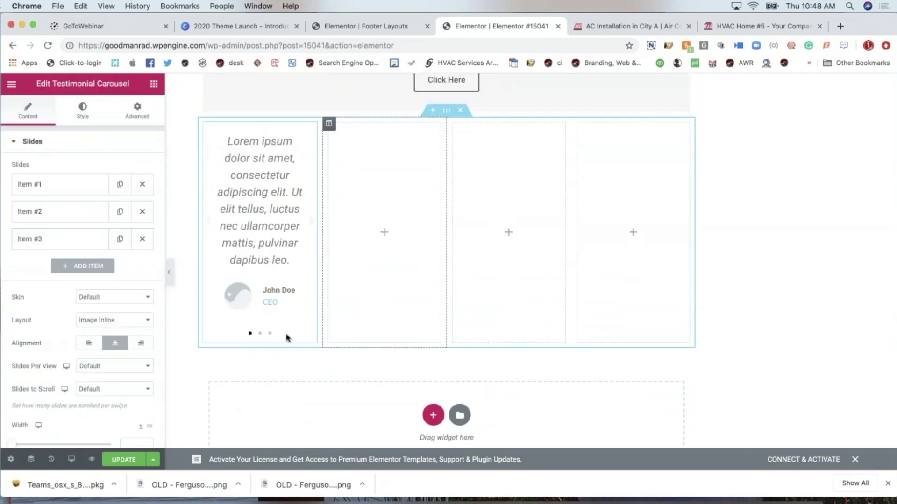
{"action": "left_click", "coordinate": [260, 334]}
{"action": "left_click", "coordinate": [270, 333]}
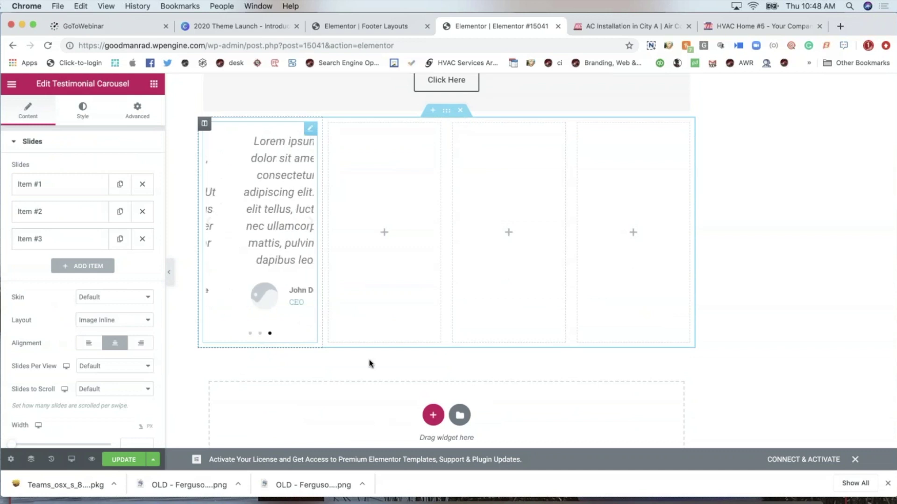
{"action": "left_click", "coordinate": [385, 234]}
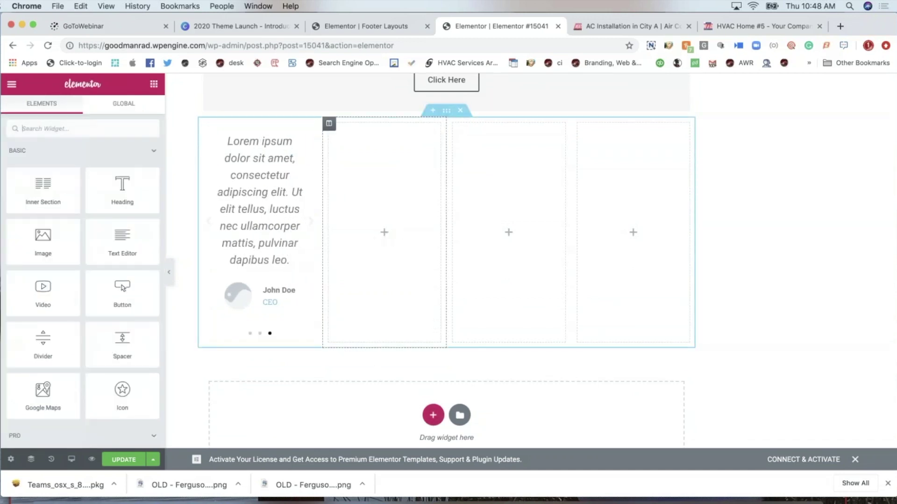
{"action": "scroll", "coordinate": [95, 346], "scroll_direction": "down", "scroll_amount": 2}
{"action": "scroll", "coordinate": [95, 345], "scroll_direction": "down", "scroll_amount": 1}
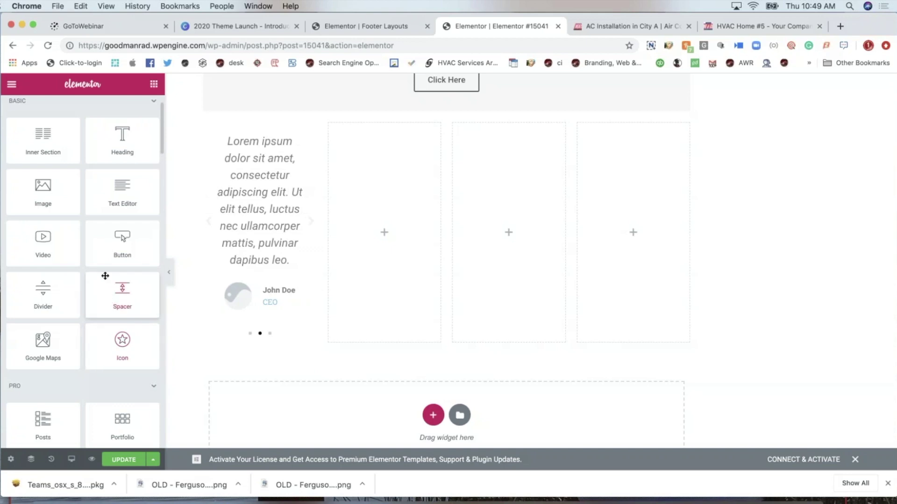
Add a Countdown timer and a star Icon to the second column
{"action": "scroll", "coordinate": [105, 276], "scroll_direction": "down", "scroll_amount": 10}
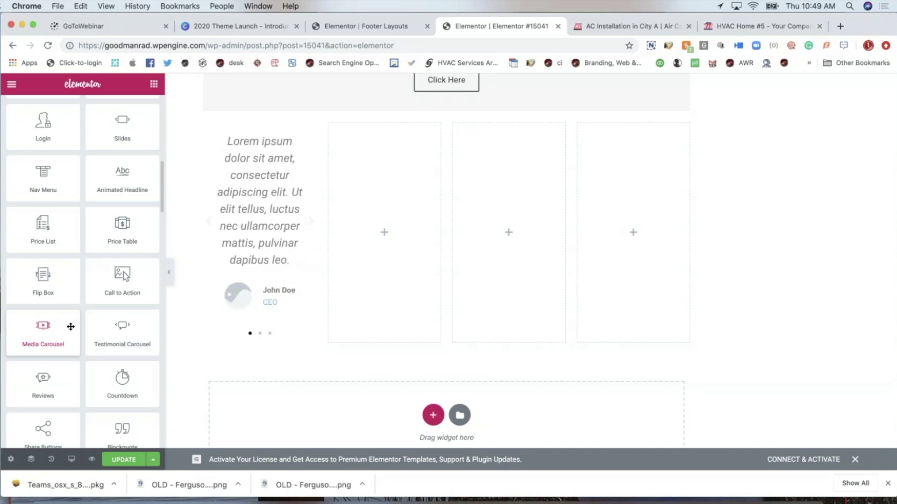
{"action": "scroll", "coordinate": [70, 326], "scroll_direction": "down", "scroll_amount": 5}
{"action": "left_click_drag", "start_coordinate": [120, 302], "coordinate": [373, 219]}
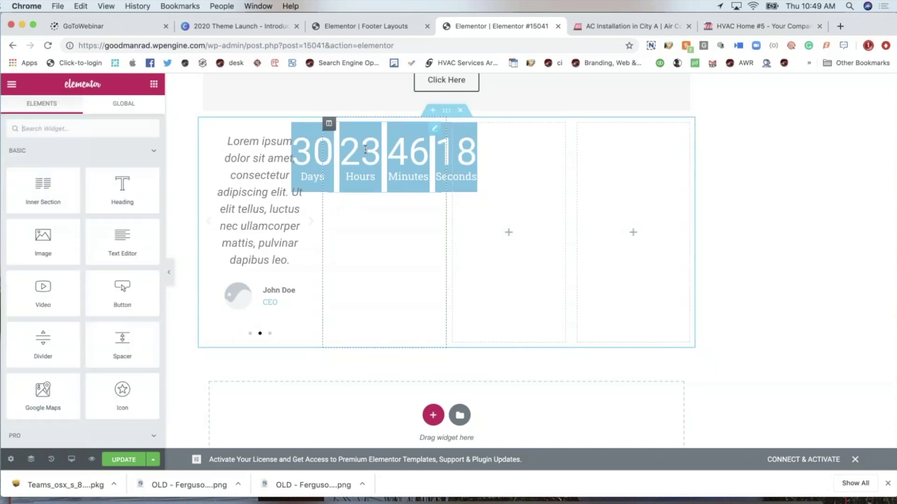
{"action": "scroll", "coordinate": [103, 359], "scroll_direction": "down", "scroll_amount": 8}
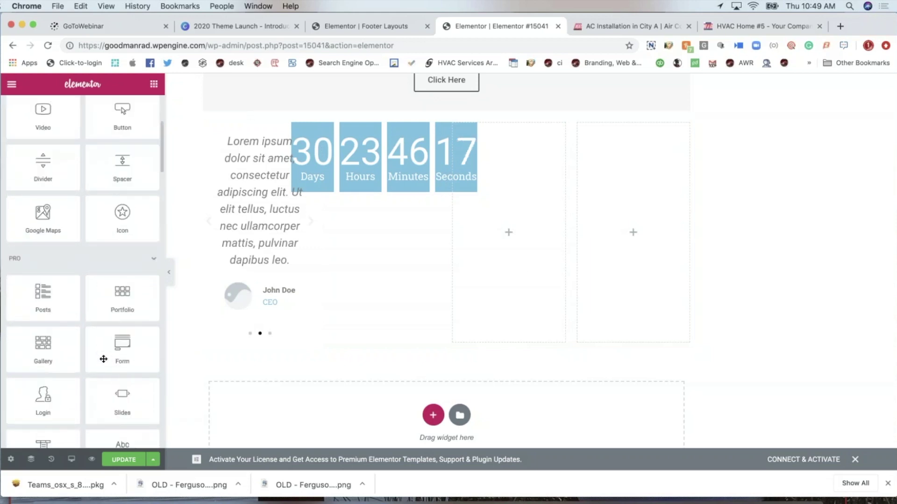
{"action": "scroll", "coordinate": [137, 185], "scroll_direction": "up", "scroll_amount": 1}
{"action": "left_click_drag", "start_coordinate": [122, 240], "coordinate": [384, 218]}
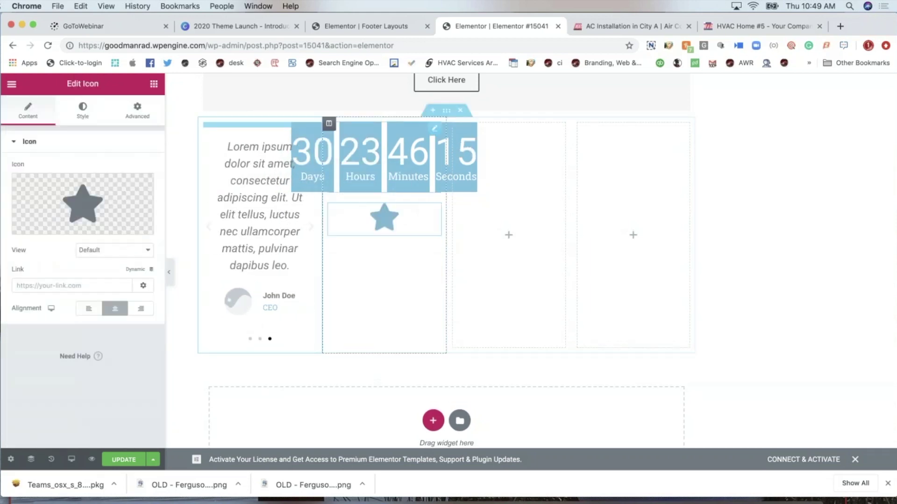
Place Share Buttons (Facebook, Google+, Twitter, LinkedIn) in the third column
{"action": "left_click", "coordinate": [509, 235]}
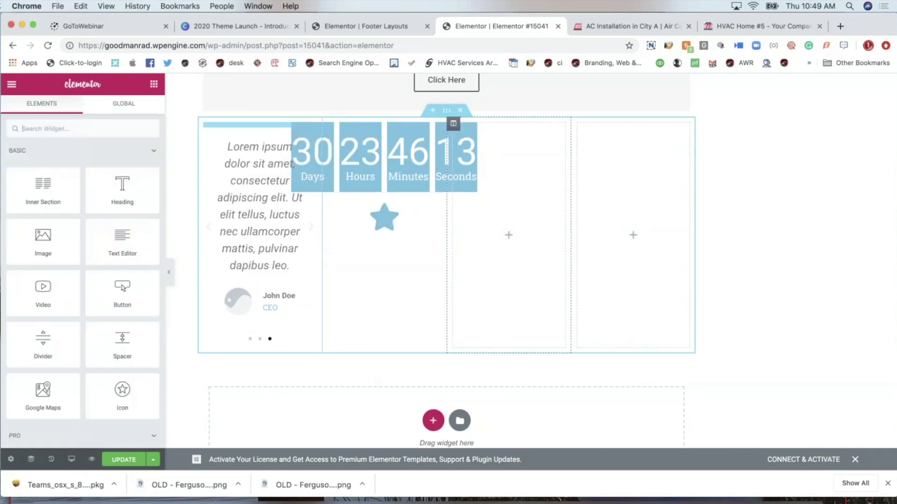
{"action": "scroll", "coordinate": [122, 397], "scroll_direction": "down", "scroll_amount": 7}
{"action": "scroll", "coordinate": [33, 276], "scroll_direction": "down", "scroll_amount": 10}
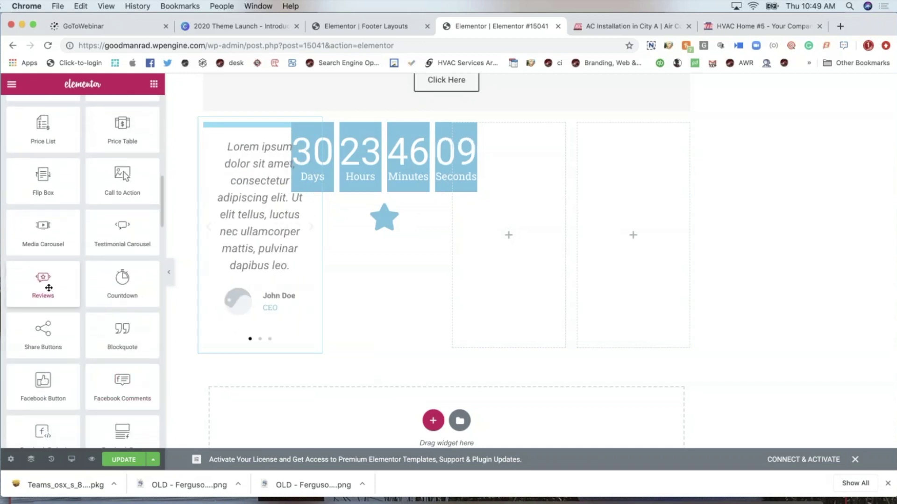
{"action": "left_click_drag", "start_coordinate": [179, 354], "coordinate": [453, 195]}
{"action": "scroll", "coordinate": [467, 223], "scroll_direction": "down", "scroll_amount": 4}
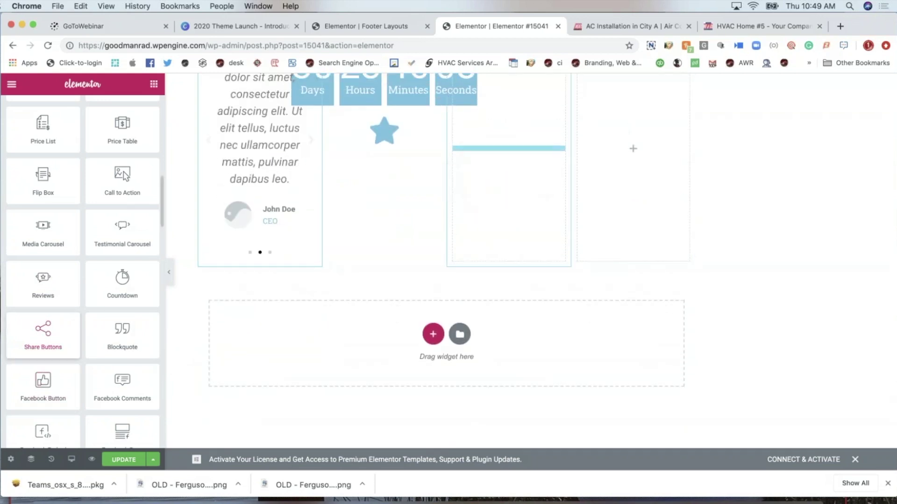
{"action": "scroll", "coordinate": [447, 262], "scroll_direction": "up", "scroll_amount": 3}
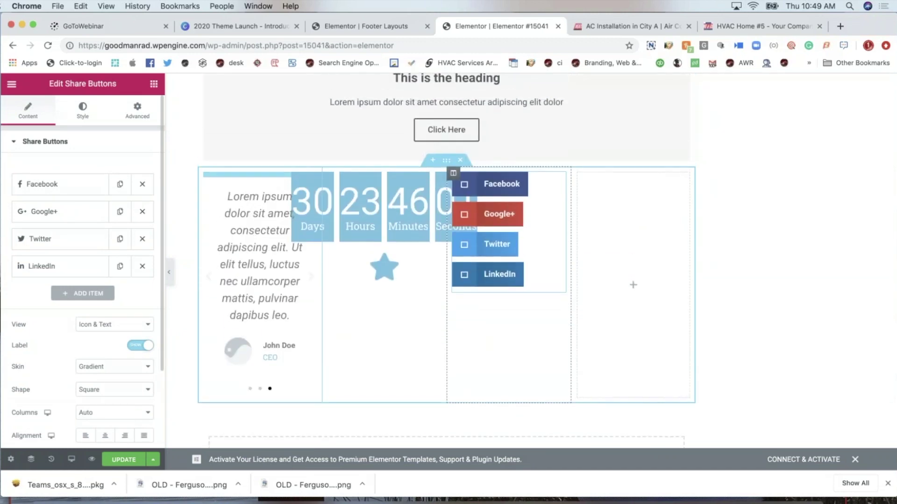
{"action": "scroll", "coordinate": [447, 261], "scroll_direction": "down", "scroll_amount": 1}
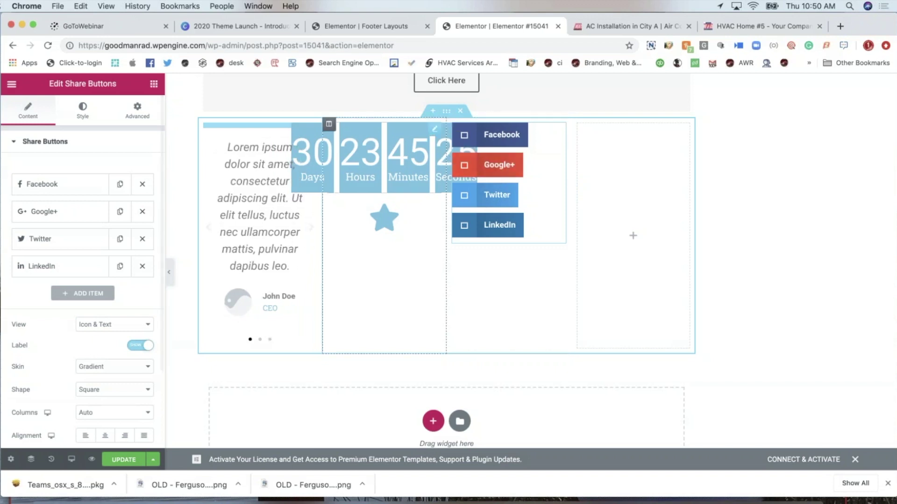
Add a Facebook Like button to the fourth column
{"action": "left_click", "coordinate": [633, 239]}
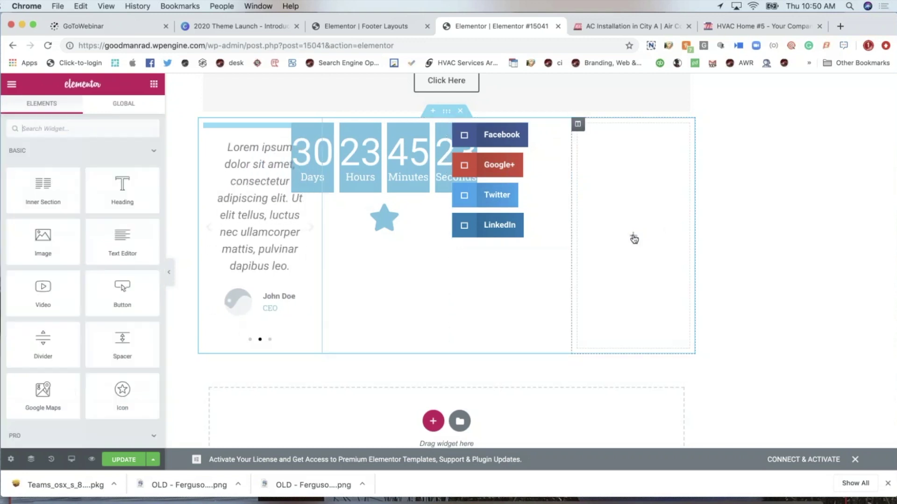
{"action": "scroll", "coordinate": [82, 257], "scroll_direction": "down", "scroll_amount": 10}
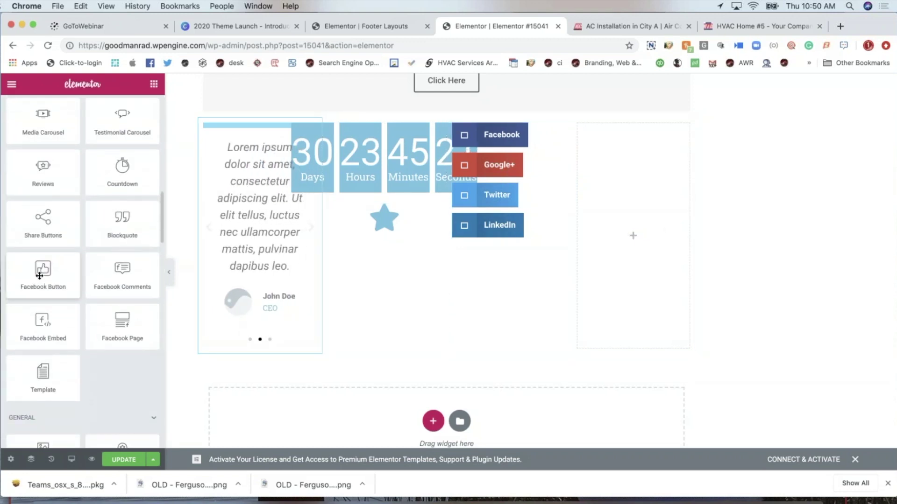
{"action": "left_click_drag", "start_coordinate": [39, 276], "coordinate": [626, 196]}
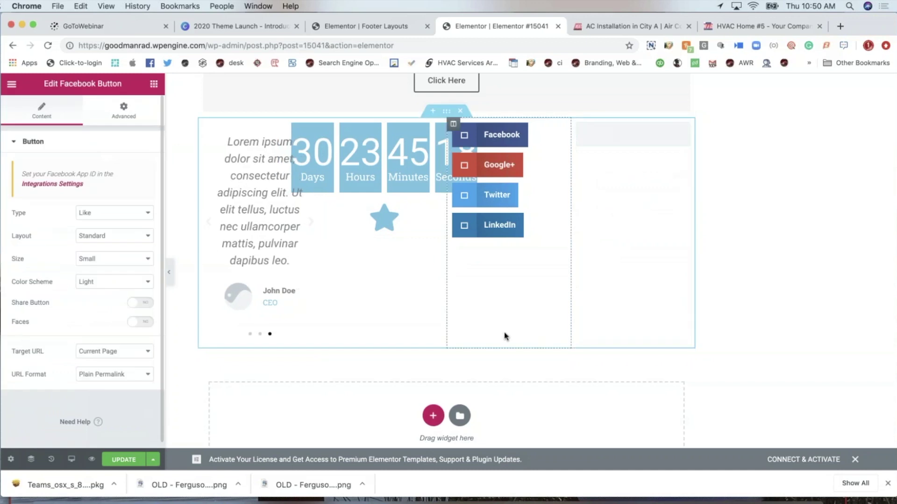
Create a new empty five-column section below the row
{"action": "left_click", "coordinate": [433, 417]}
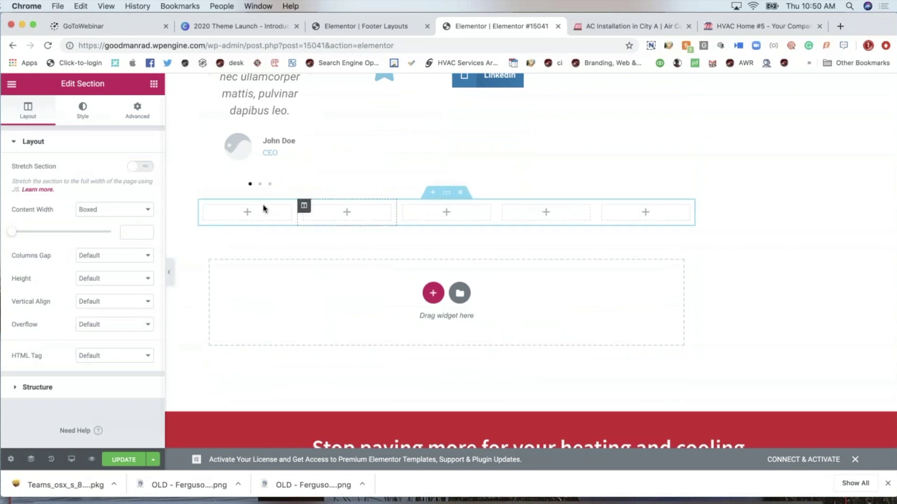
{"action": "left_click", "coordinate": [246, 213]}
{"action": "scroll", "coordinate": [122, 183], "scroll_direction": "down", "scroll_amount": 10}
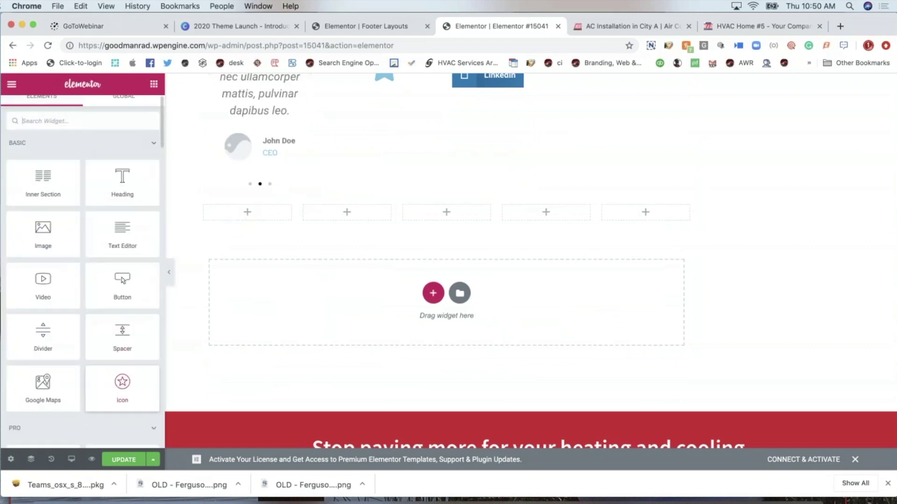
{"action": "scroll", "coordinate": [123, 197], "scroll_direction": "down", "scroll_amount": 5}
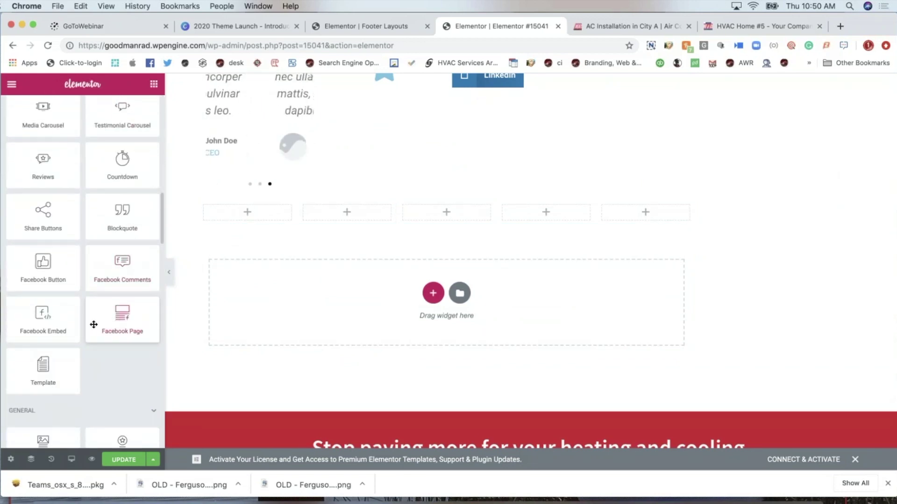